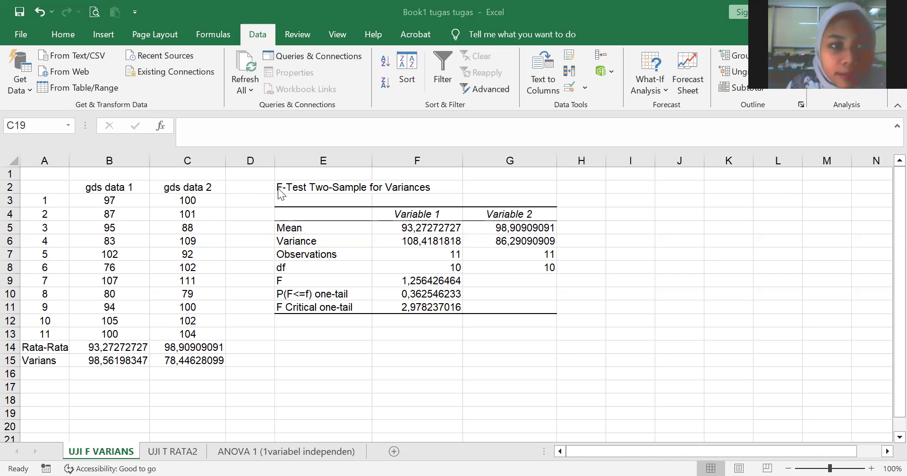
click(253, 200)
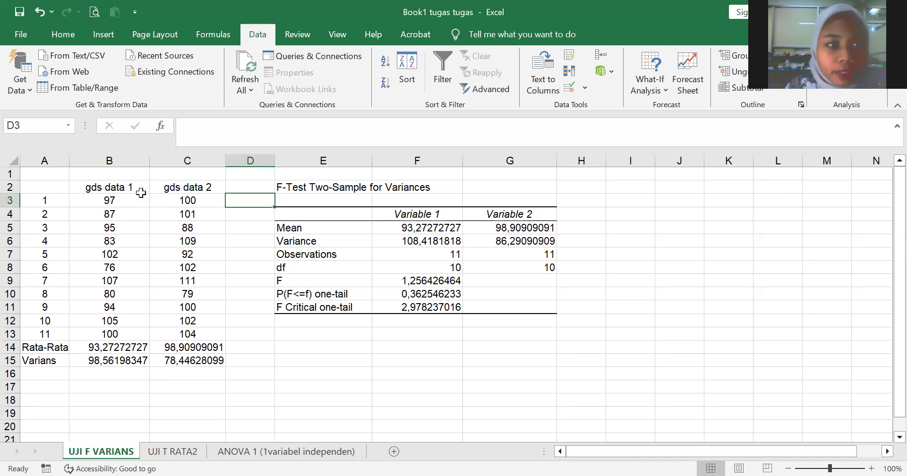
click(125, 160)
click(175, 158)
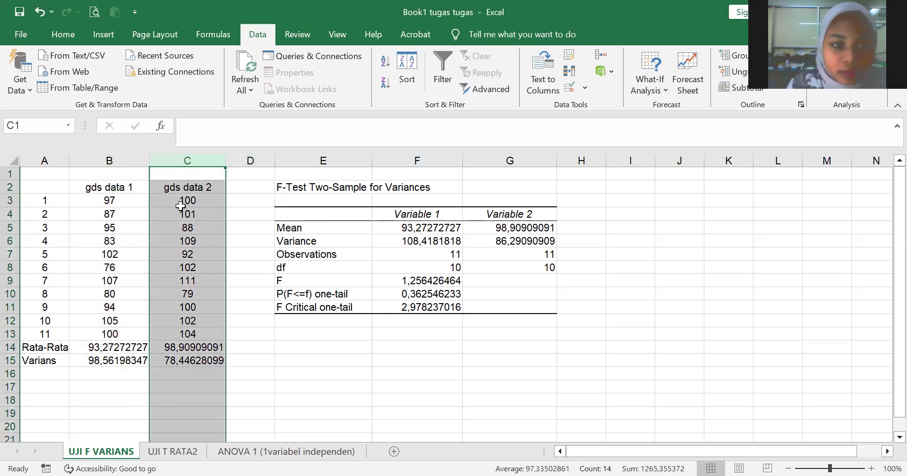
Delete the cells of the existing F-Test Two-Sample for Variances output table, E2:G11.
drag(283, 187, 516, 308)
right_click(545, 245)
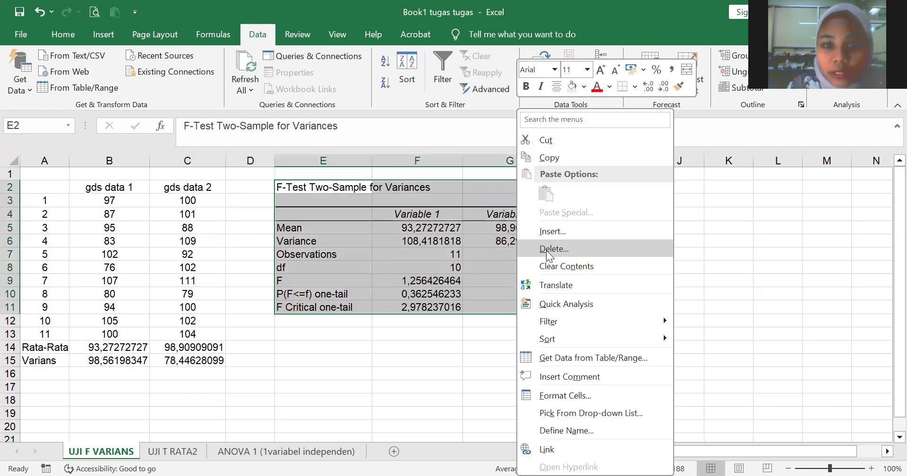
click(548, 250)
click(533, 314)
Clear the existing Rata-Rata and Varians results in B14:C15.
drag(88, 349, 184, 358)
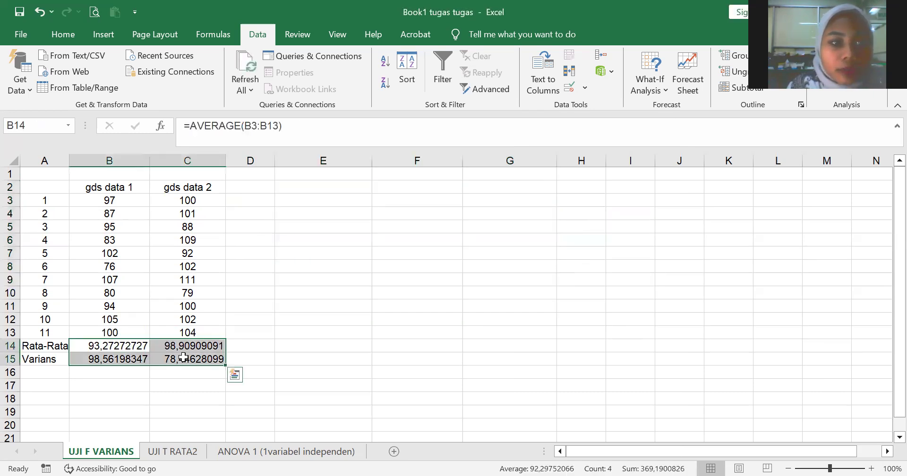
right_click(184, 358)
click(244, 171)
click(284, 308)
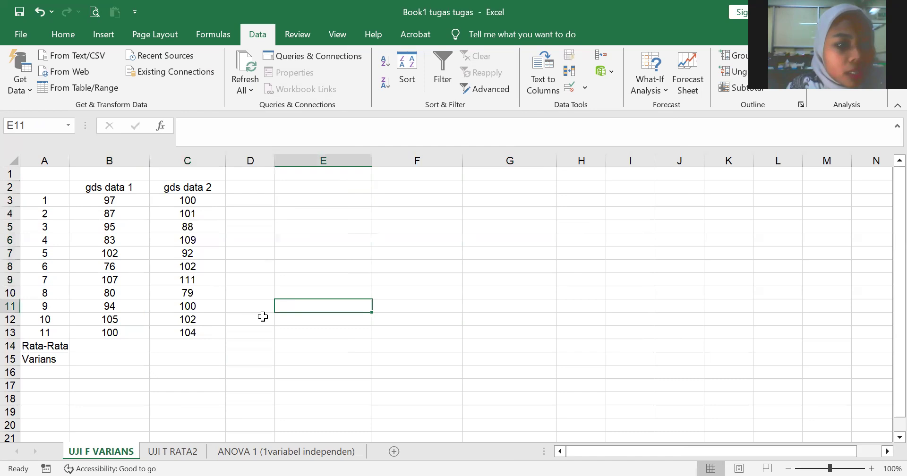
click(201, 385)
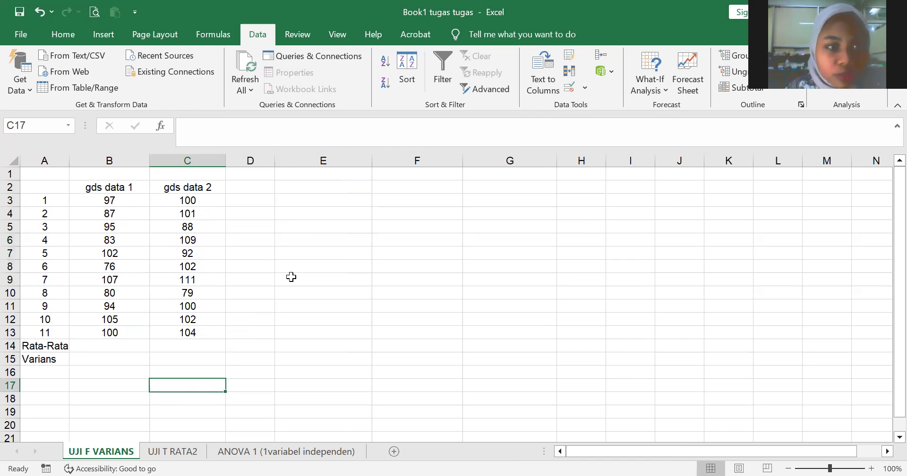
click(283, 347)
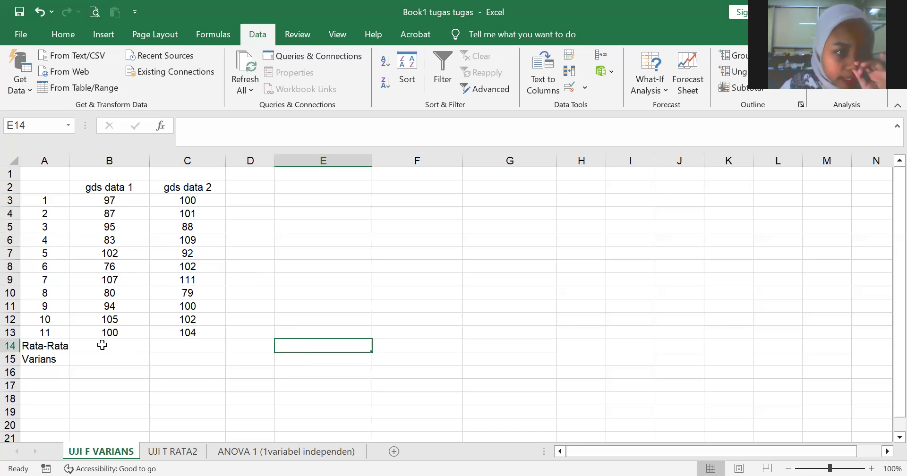
click(102, 187)
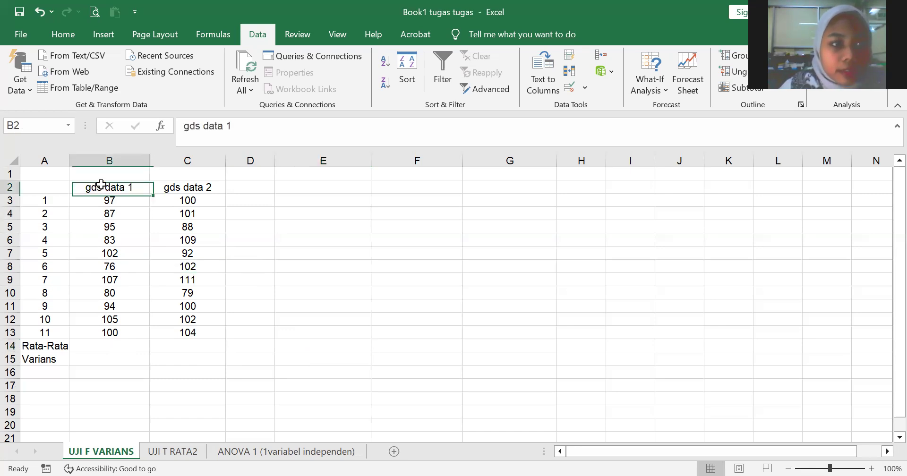
click(115, 160)
click(209, 159)
Calculate the mean of gds data 1 in the Rata-Rata row, cell B14, with =AVERAGE(B3:B13).
click(88, 347)
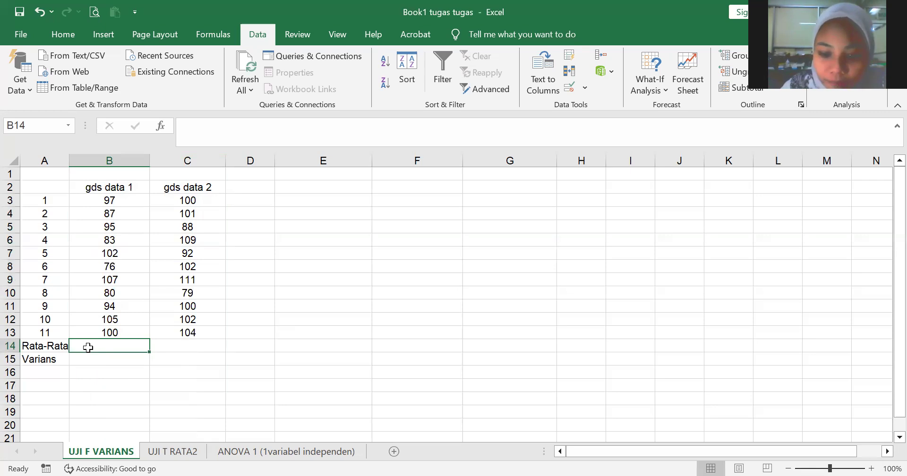
text(=)
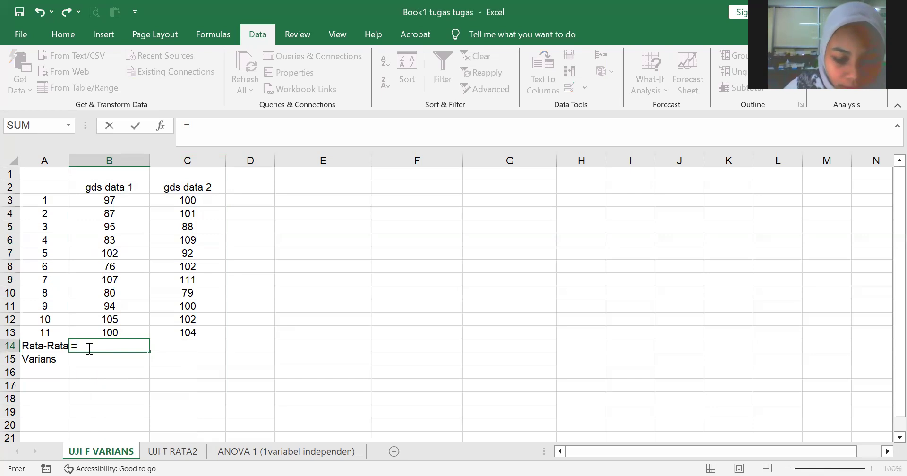
text(ava)
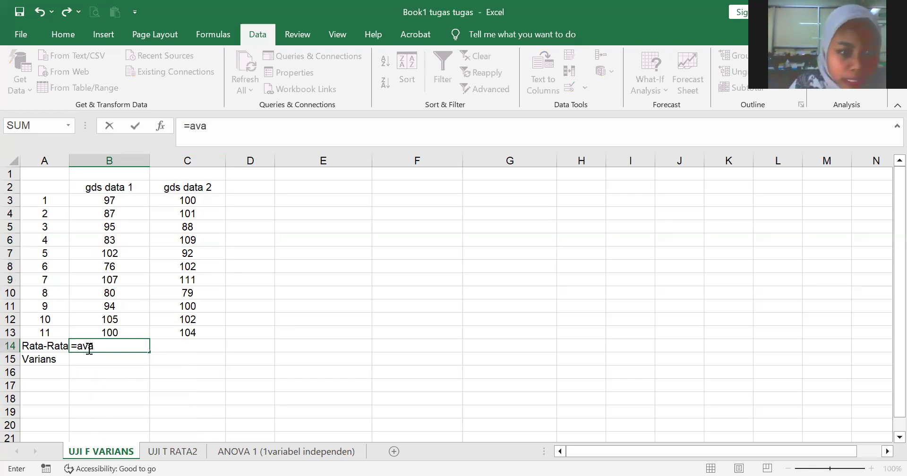
key(BackSpace)
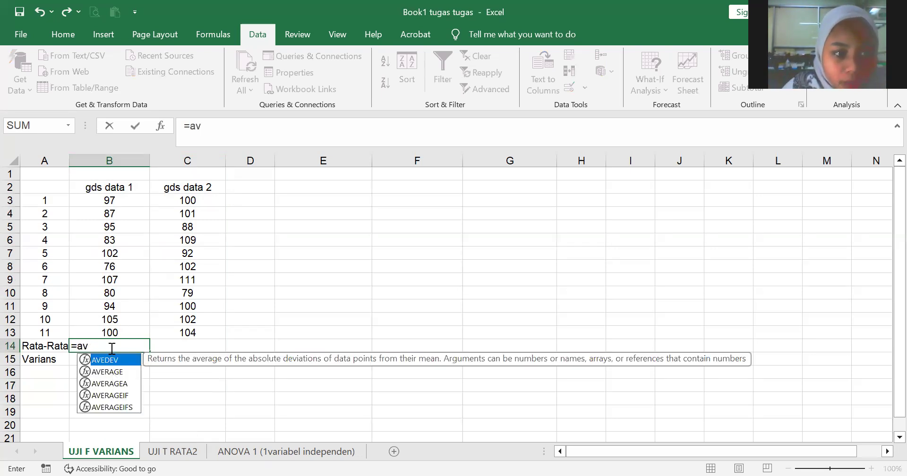
key(Down)
key(Tab)
click(110, 200)
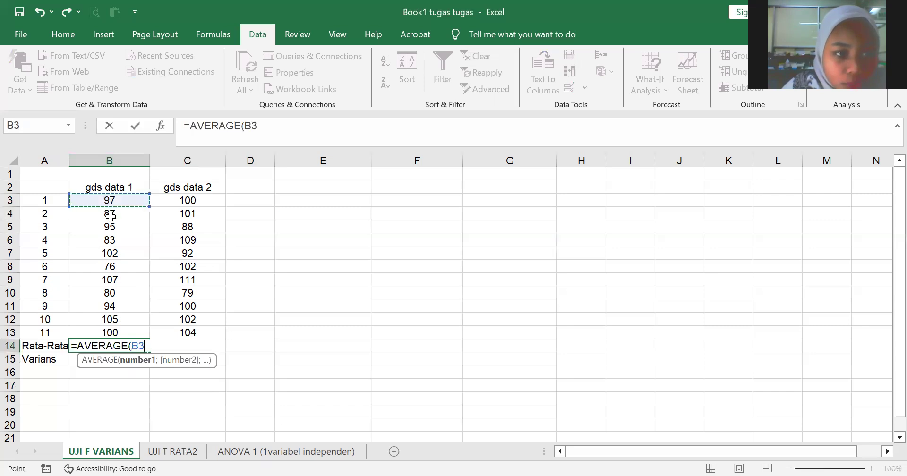
shift+click(115, 328)
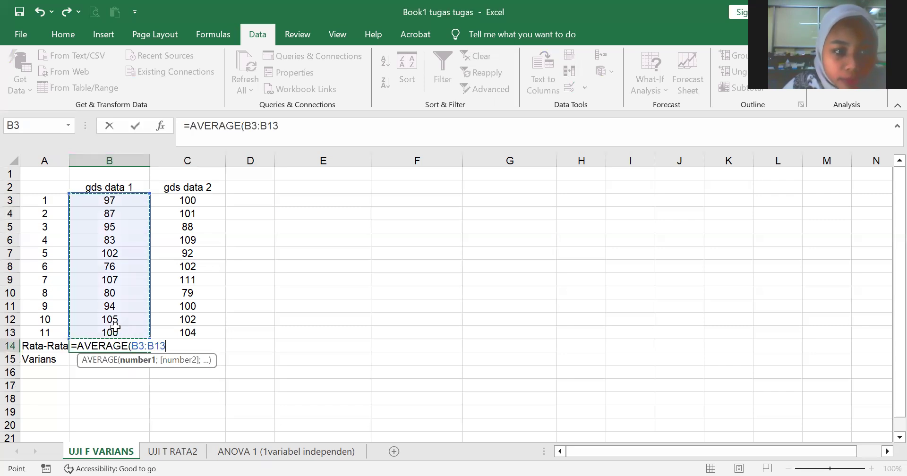
key(Return)
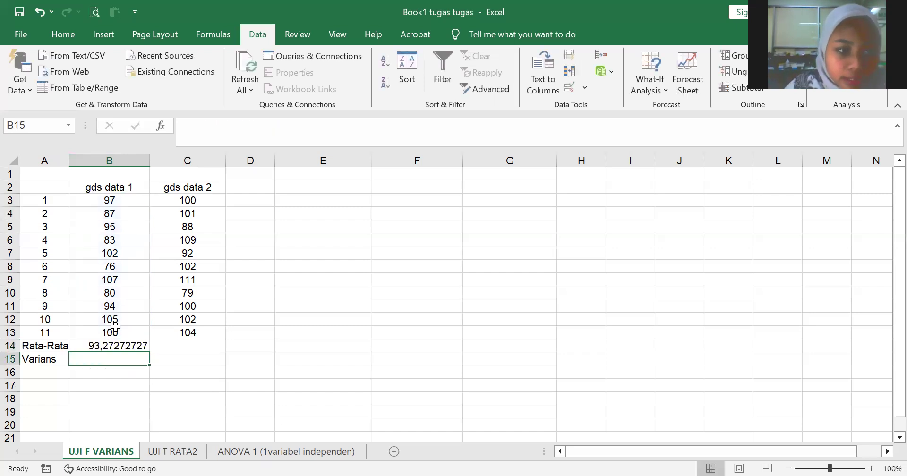
Fill the average formula from B14 across to C14 for gds data 2.
click(117, 347)
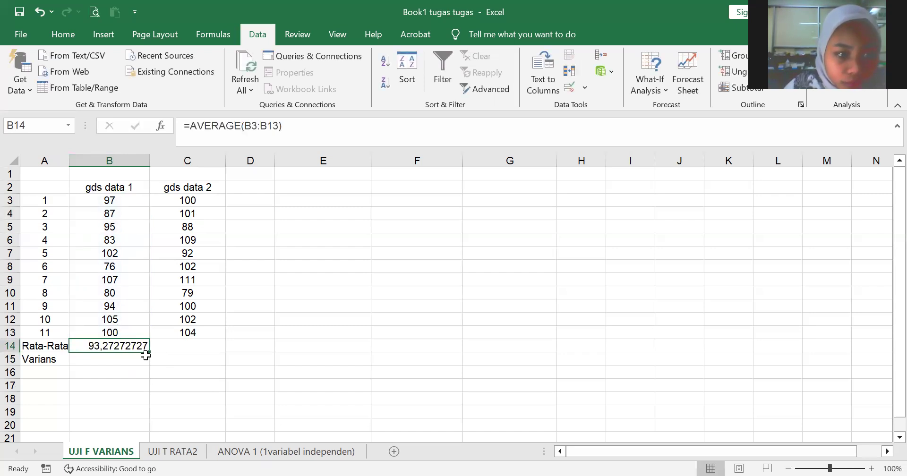
drag(150, 352, 202, 349)
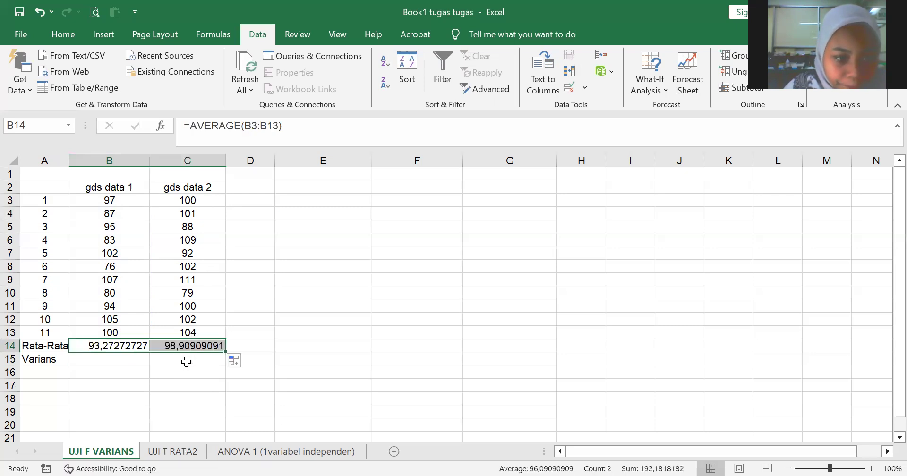
click(185, 361)
Calculate the population variance of gds data 1 in the Varians row, cell B15, with =VAR.P(B3:B13).
click(122, 359)
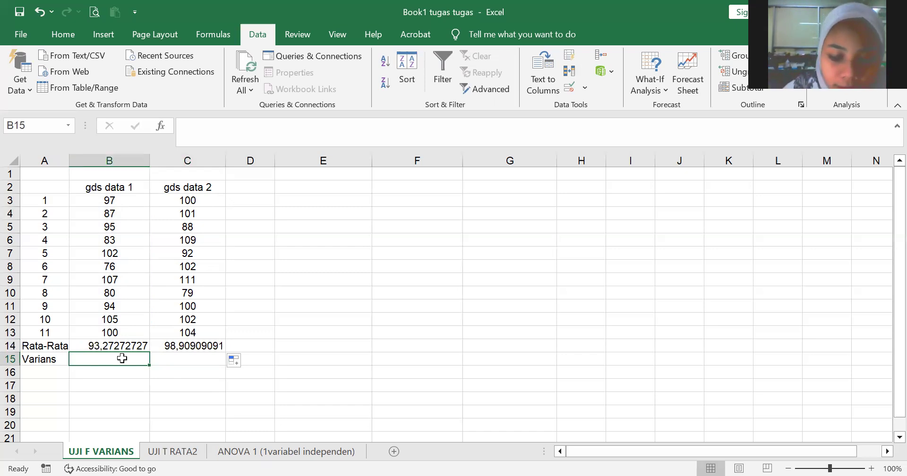
text(=)
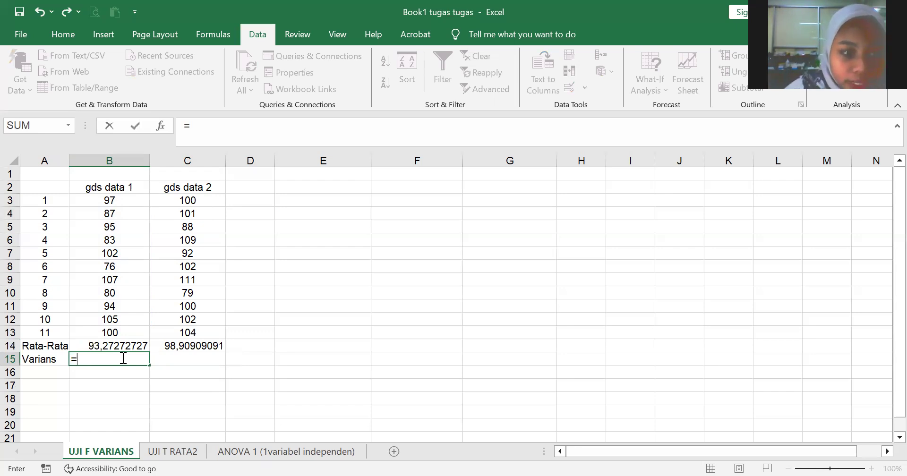
text(var)
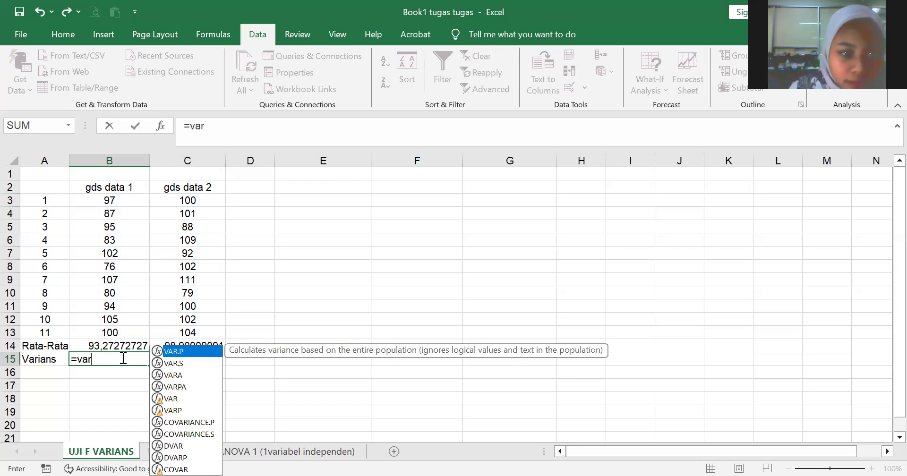
double_click(182, 351)
click(120, 205)
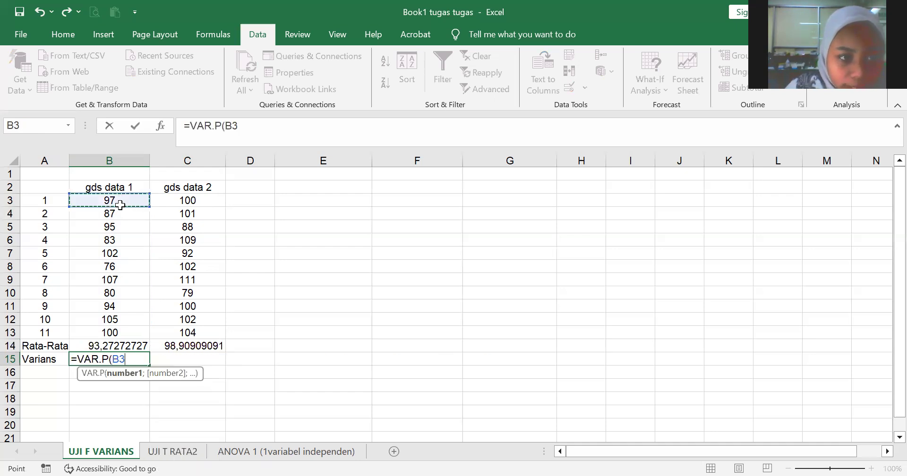
shift+click(117, 331)
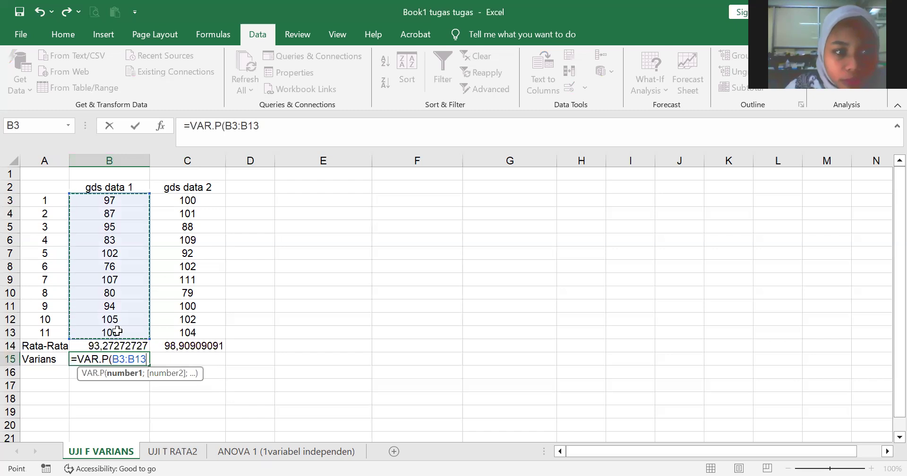
key(Return)
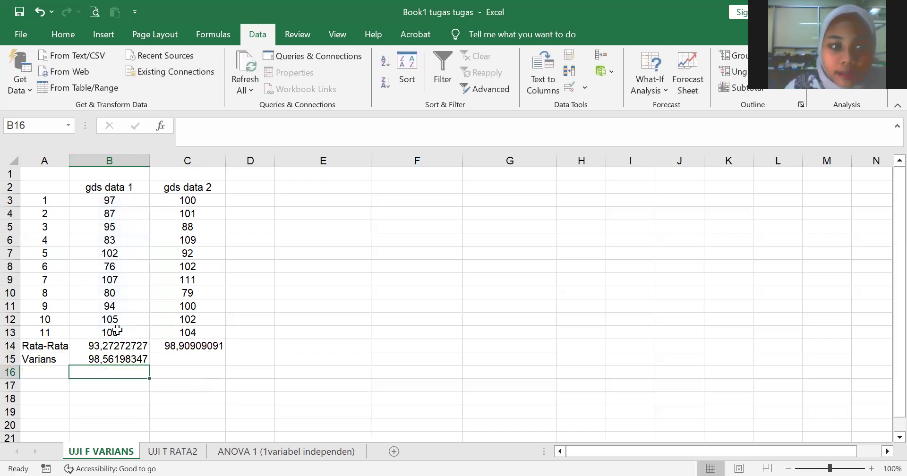
Fill the variance formula from B15 across to C15 for gds data 2.
click(115, 360)
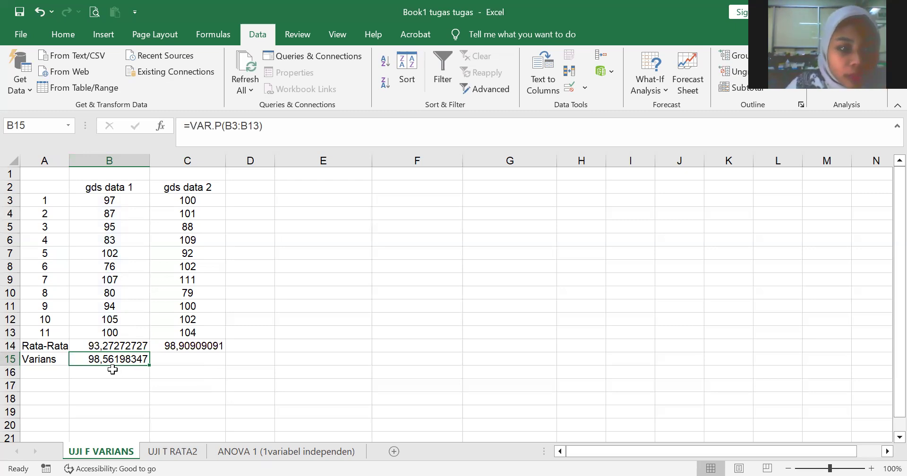
click(108, 372)
click(110, 360)
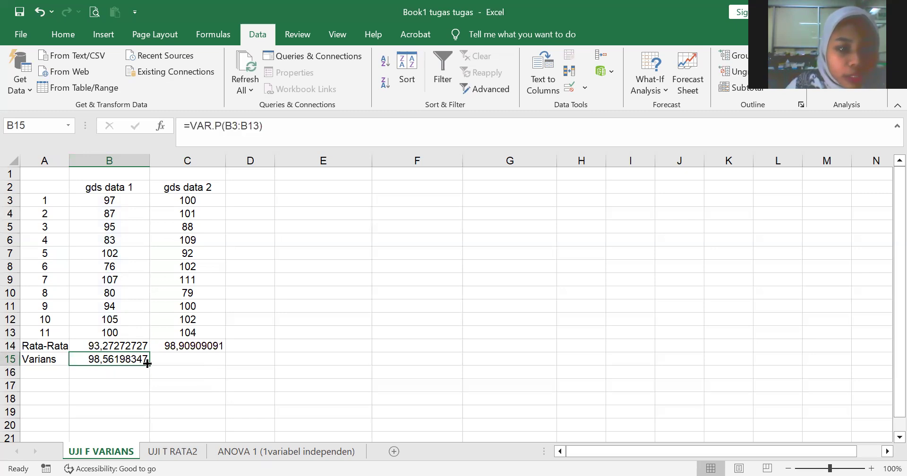
drag(150, 365, 218, 366)
click(191, 381)
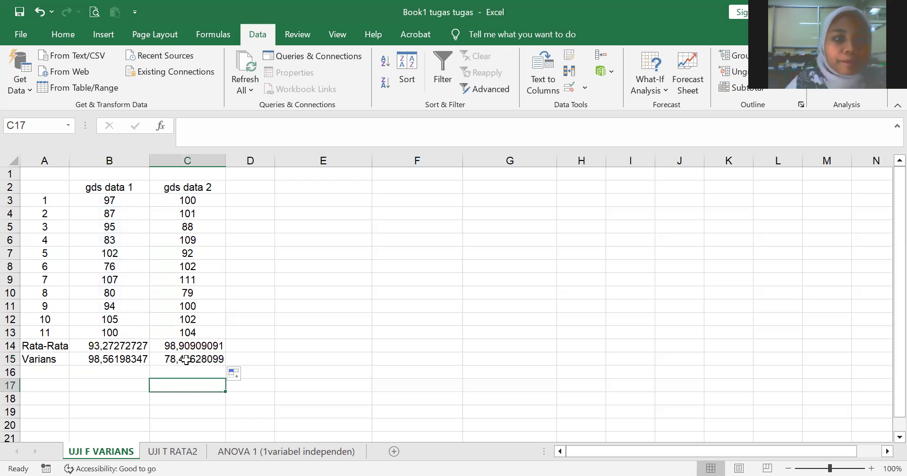
With cell E2 selected, start the F-Test Two-Sample for Variances from the data analysis tools.
click(270, 227)
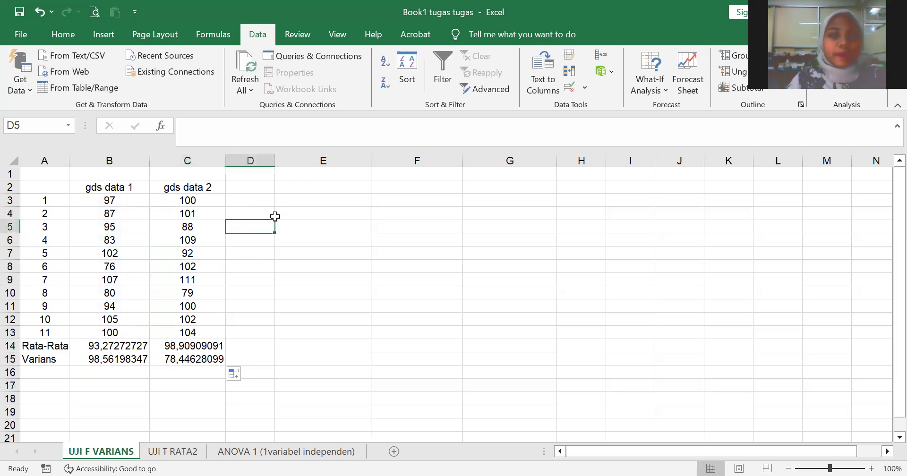
click(290, 212)
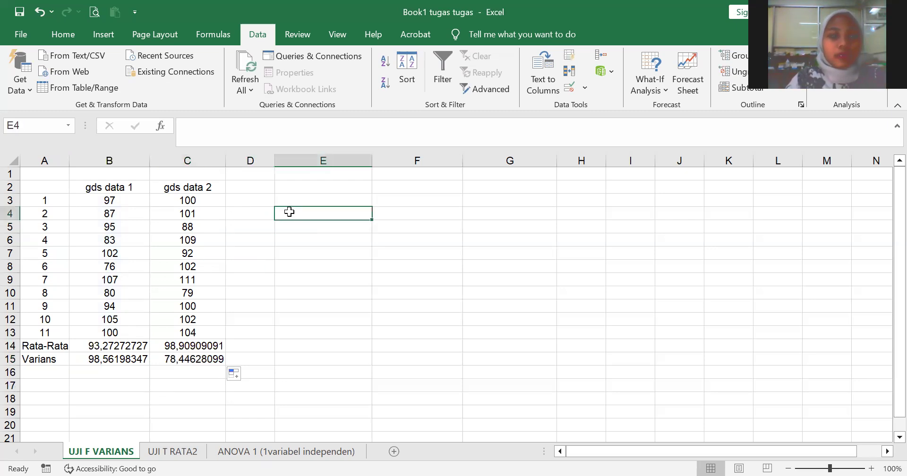
click(282, 186)
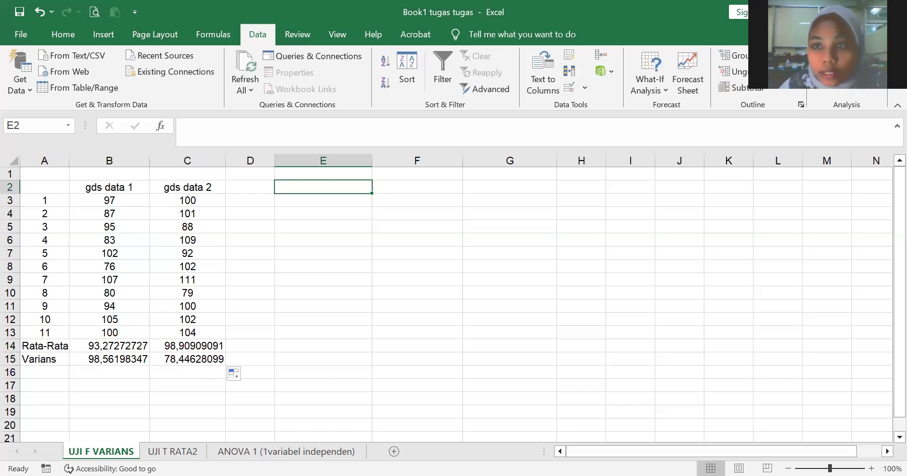
click(825, 71)
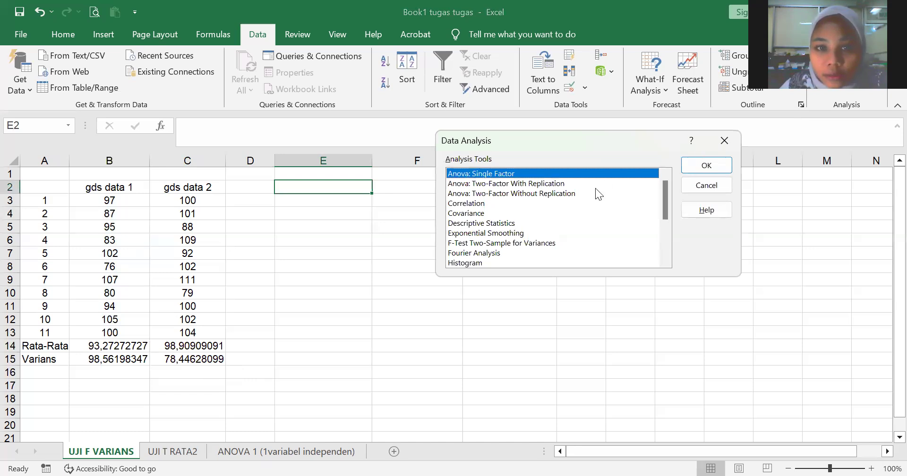
scroll(586, 198, down, 1)
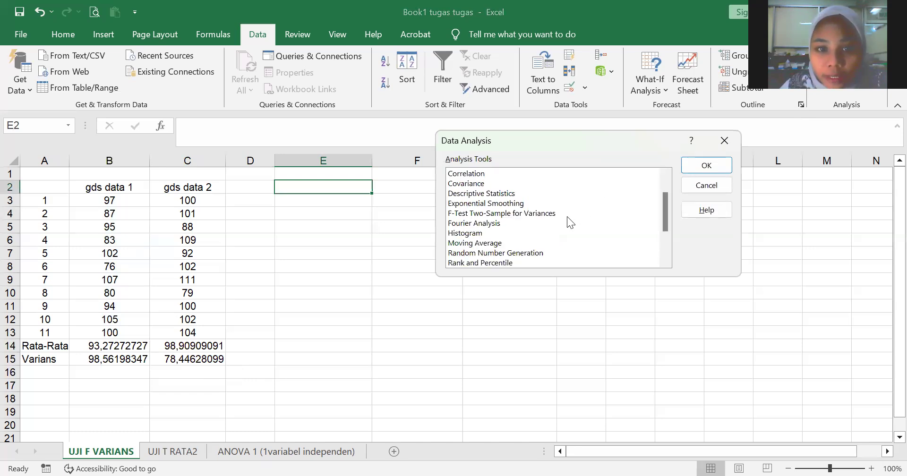
click(513, 214)
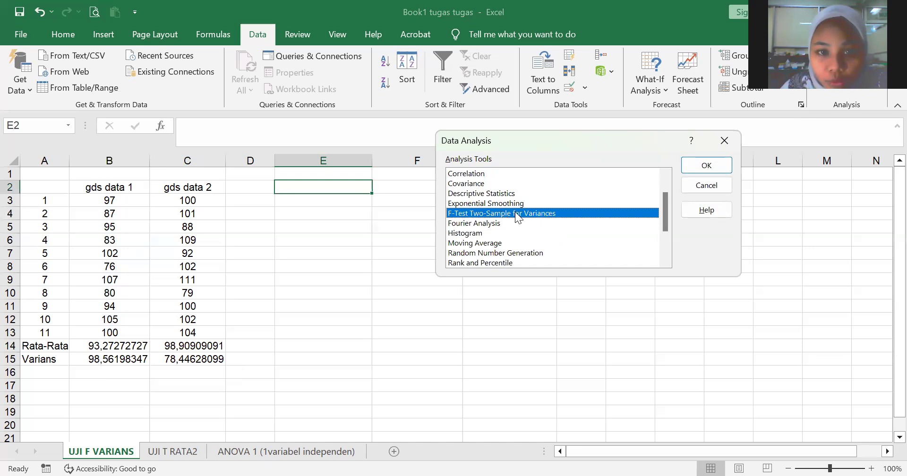
click(717, 167)
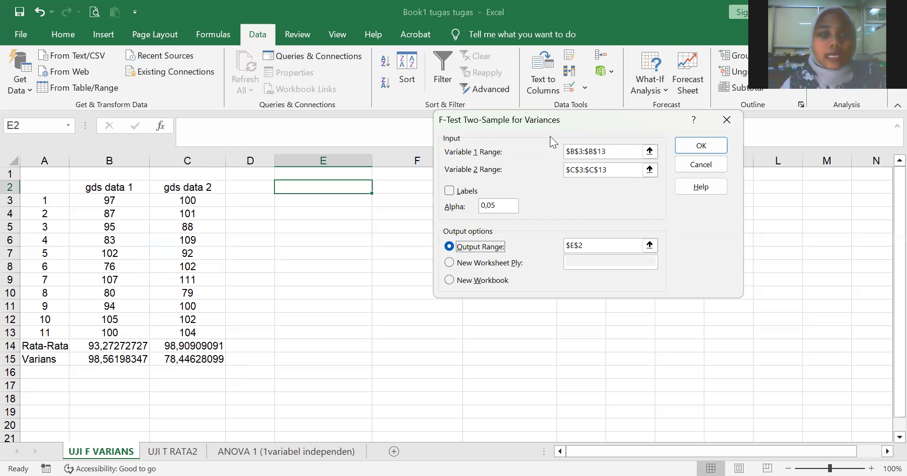
Set the F-Test's Variable 1 range to the gds data 1 values B3:B13 and Variable 2 range to the gds data 2 values C3:C13.
click(650, 151)
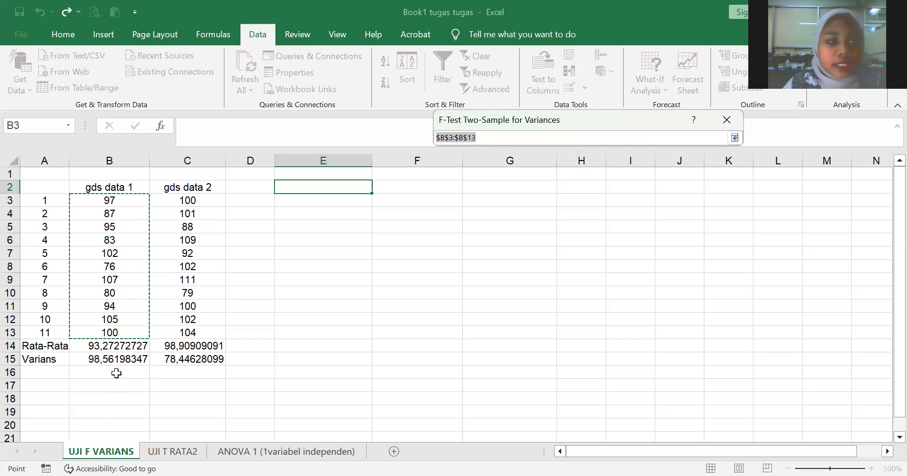
click(127, 200)
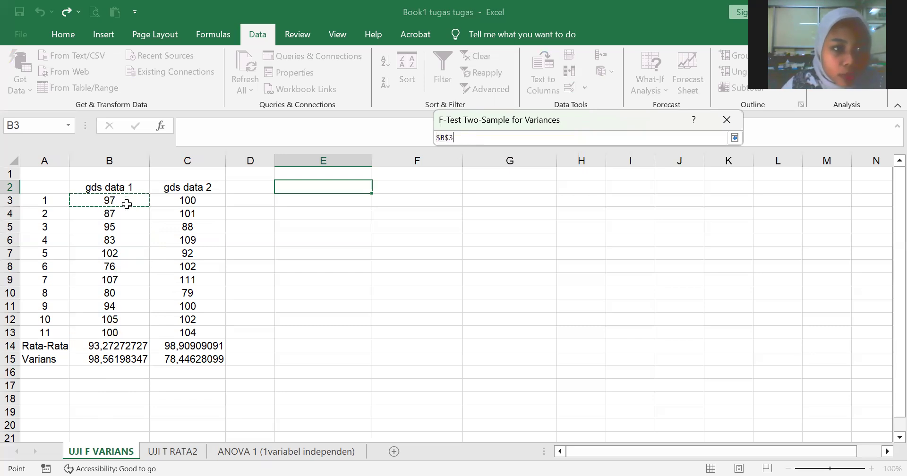
drag(129, 270, 135, 331)
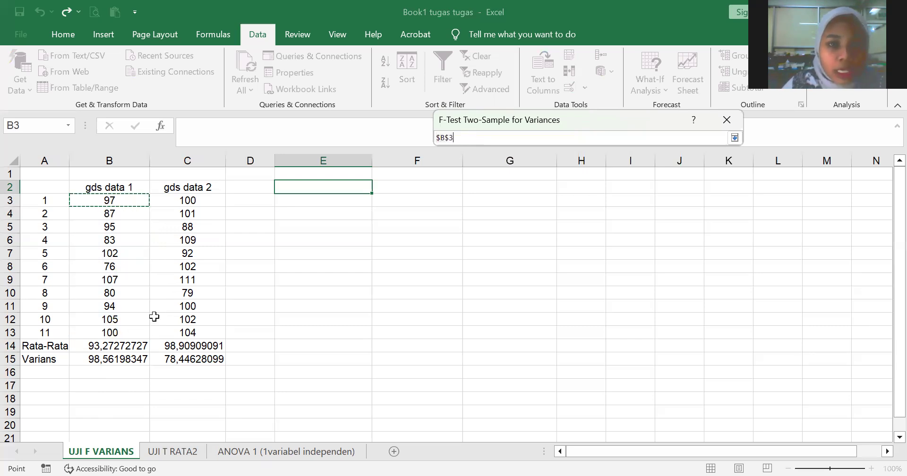
click(735, 138)
click(650, 170)
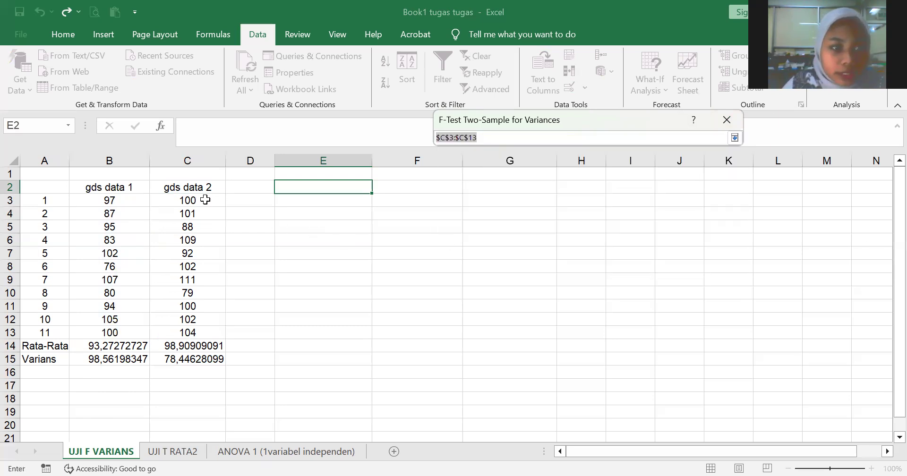
click(206, 200)
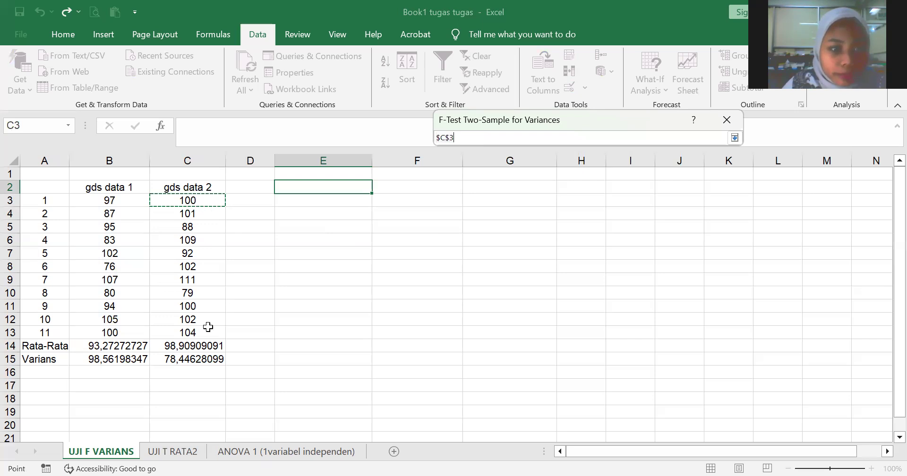
drag(208, 327, 208, 330)
click(734, 138)
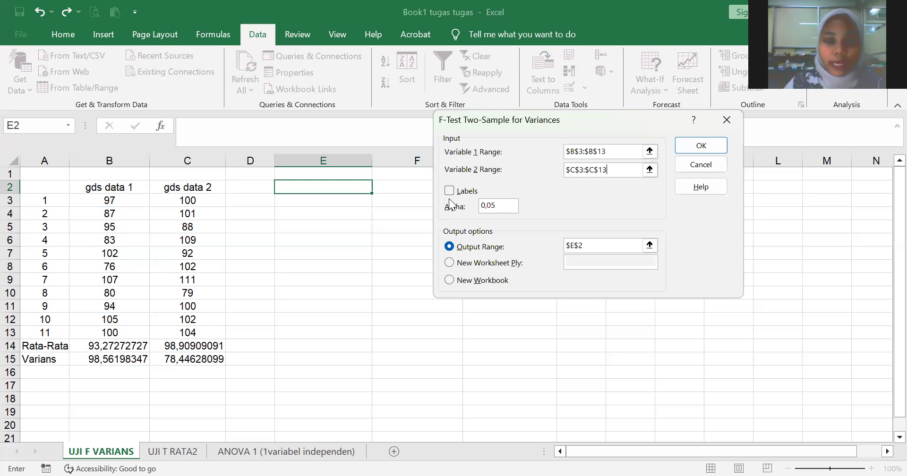
Set the F-Test's output range to cell E2 and run the test.
click(451, 246)
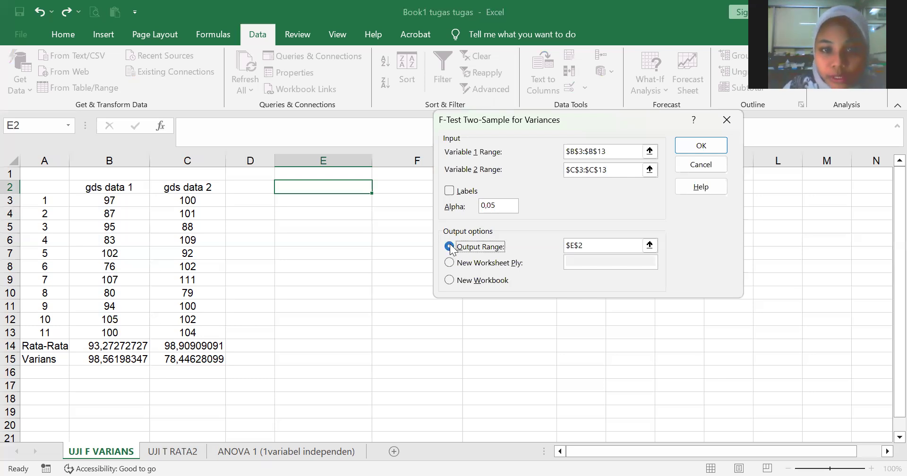
click(650, 244)
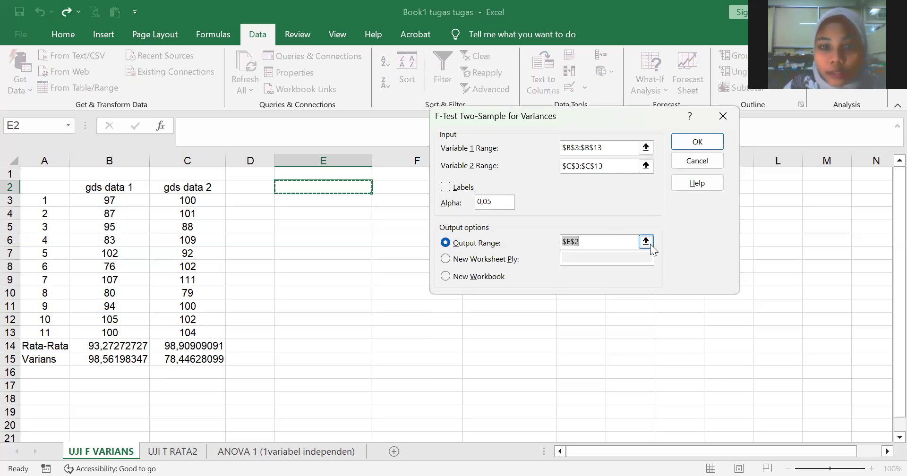
click(297, 188)
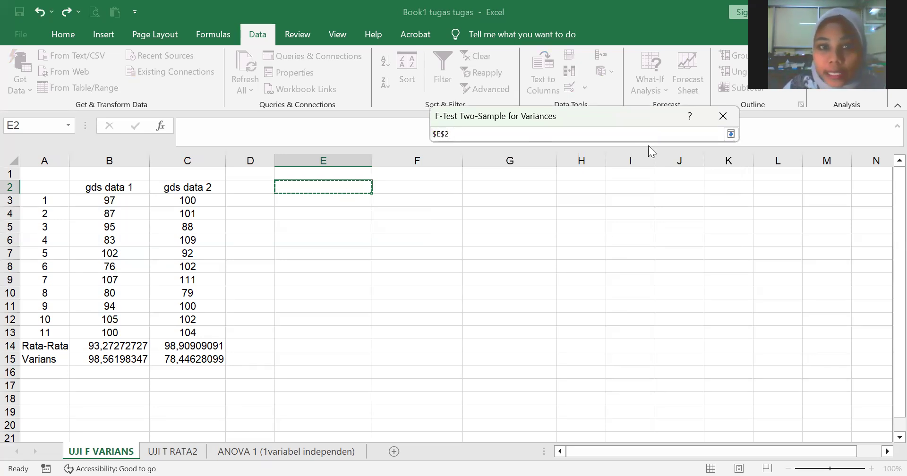
click(731, 134)
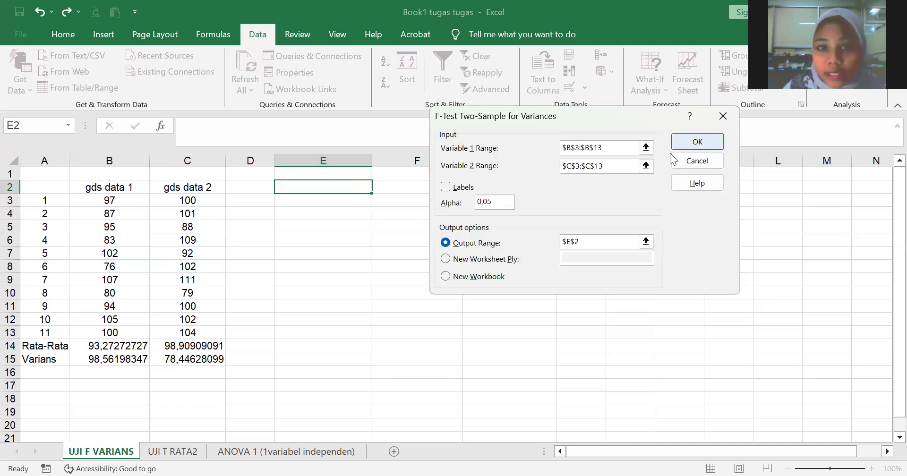
click(683, 140)
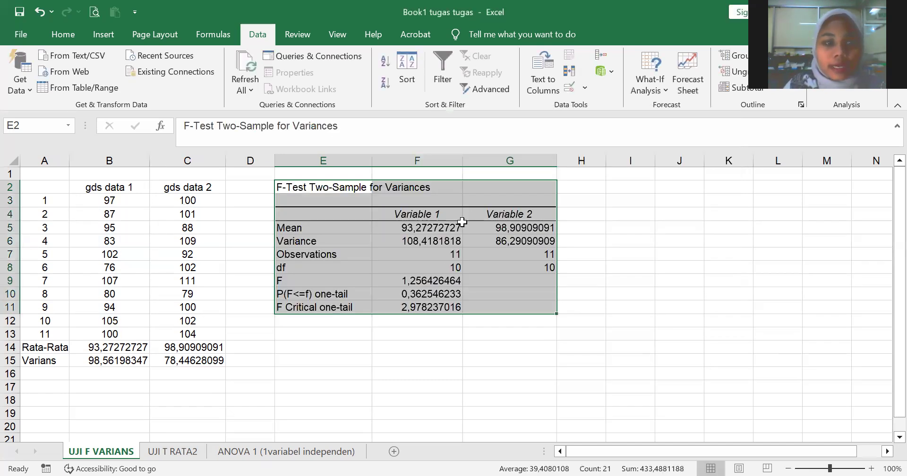
click(441, 317)
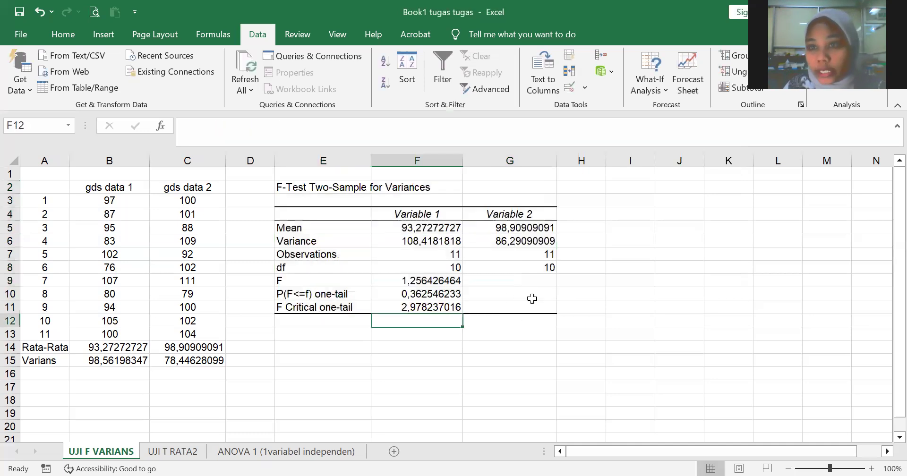
click(496, 338)
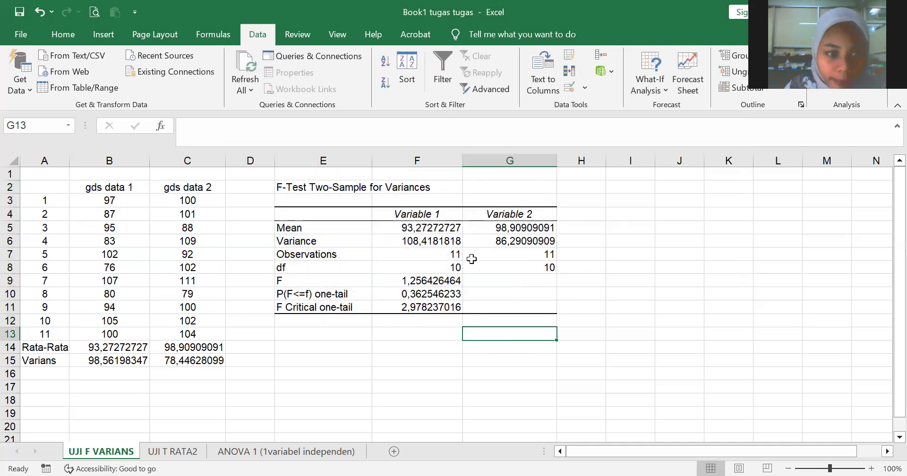
Label the F value in the results table by entering "F Hitung" in cell G9.
click(499, 281)
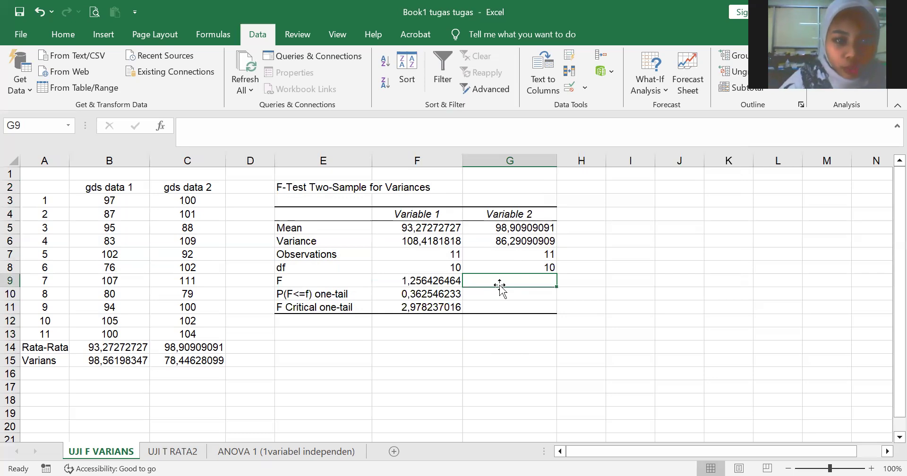
text(f)
key(BackSpace)
text(F H)
key(Caps_Lock)
text(itu)
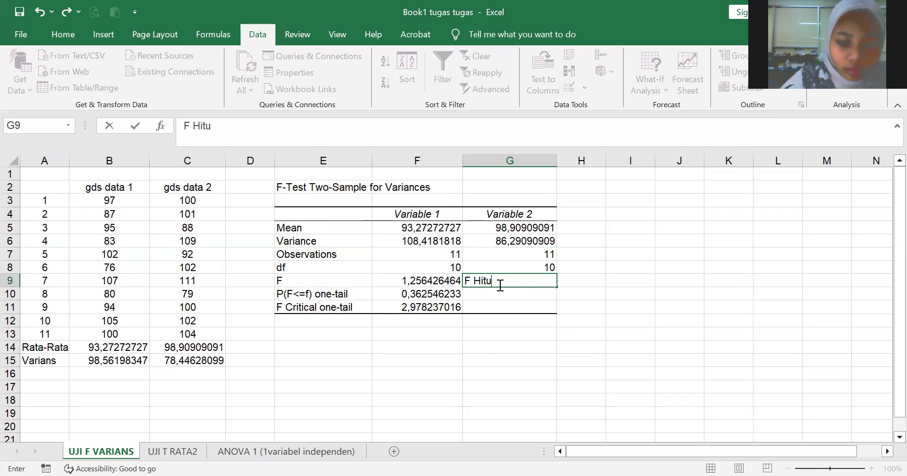
text(ng)
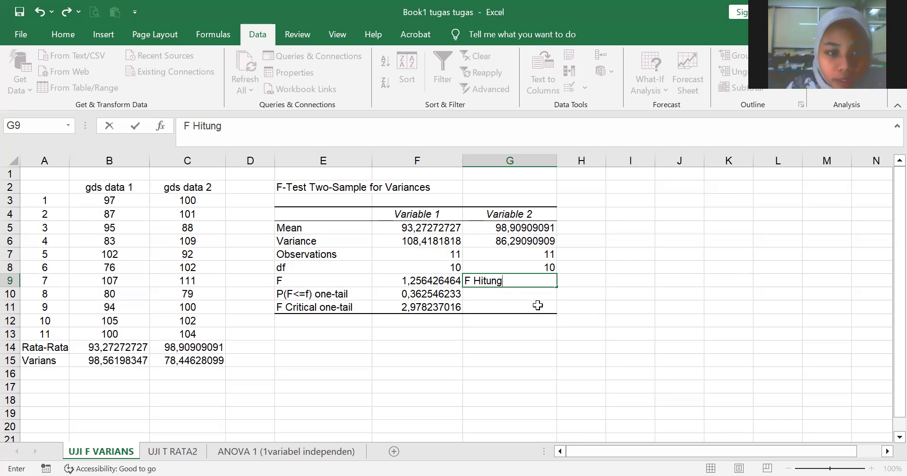
Label the F Critical one-tail value by entering "F Tabel" in cell G11.
click(509, 307)
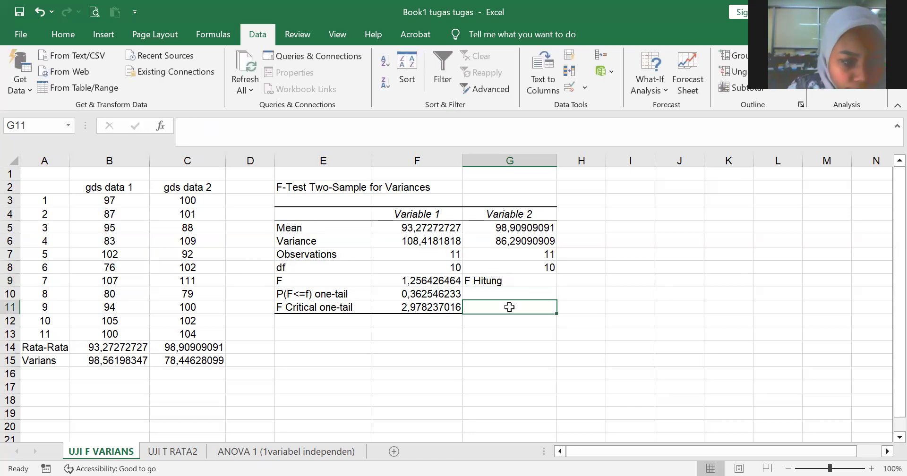
text(f)
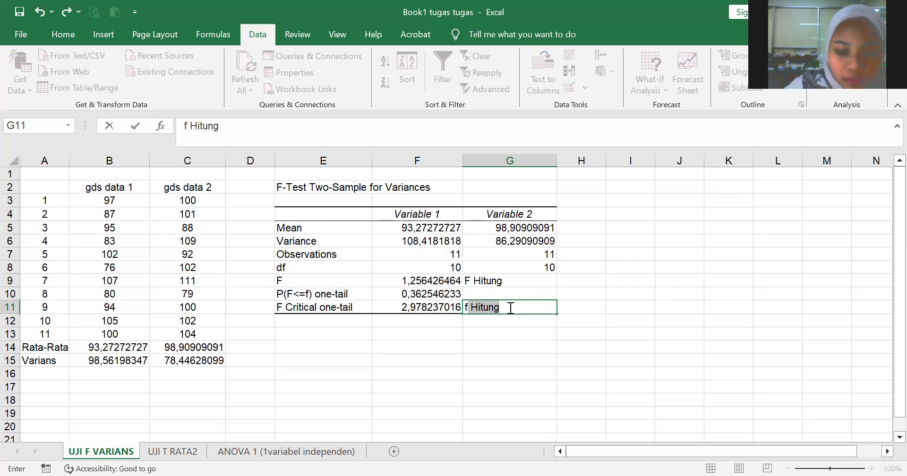
key(BackSpace)
key(BackSpace)
text(F Tab)
key(BackSpace)
text(abel)
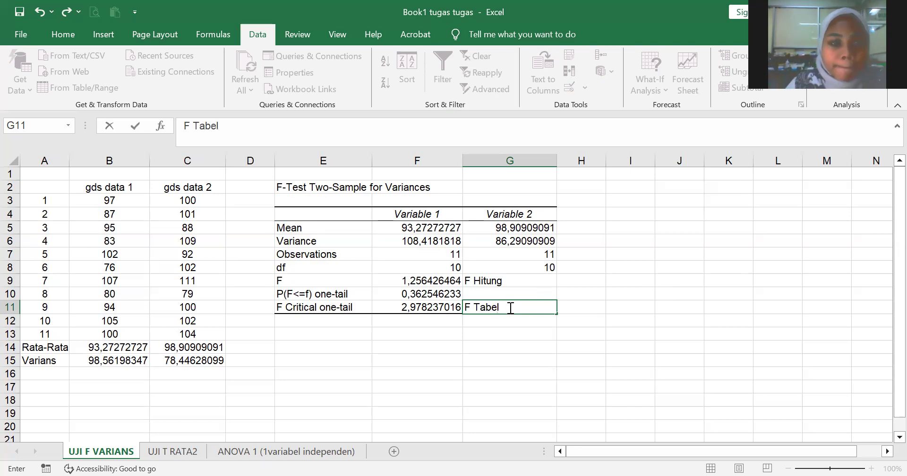
click(448, 350)
Fill the F row, E9:G9, with a lighter Accent 1 blue and the F Critical one-tail row, E11:G11, with dark orange.
drag(351, 280, 508, 282)
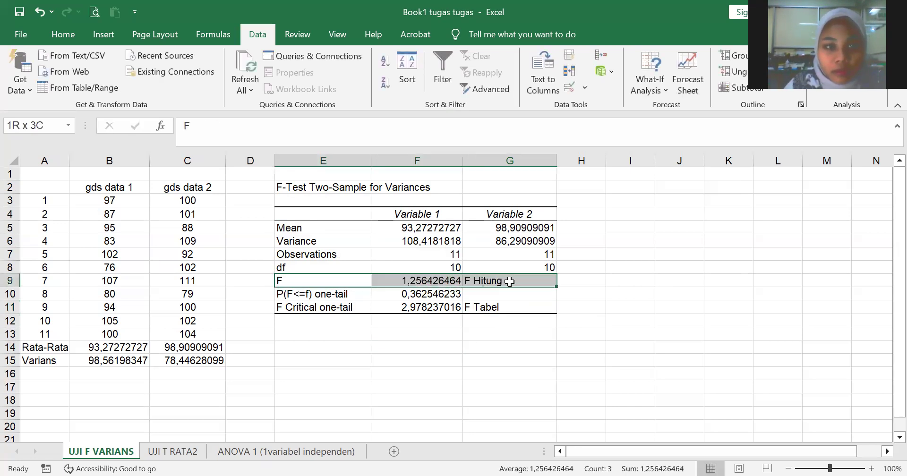
click(63, 35)
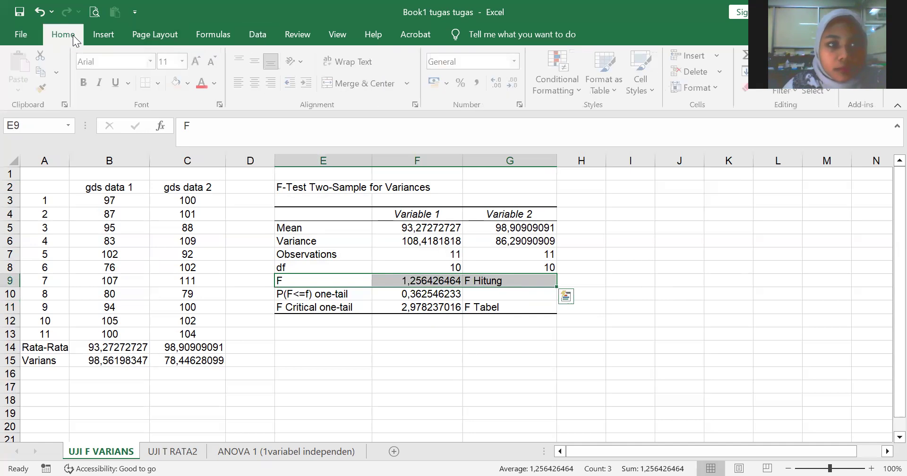
click(190, 83)
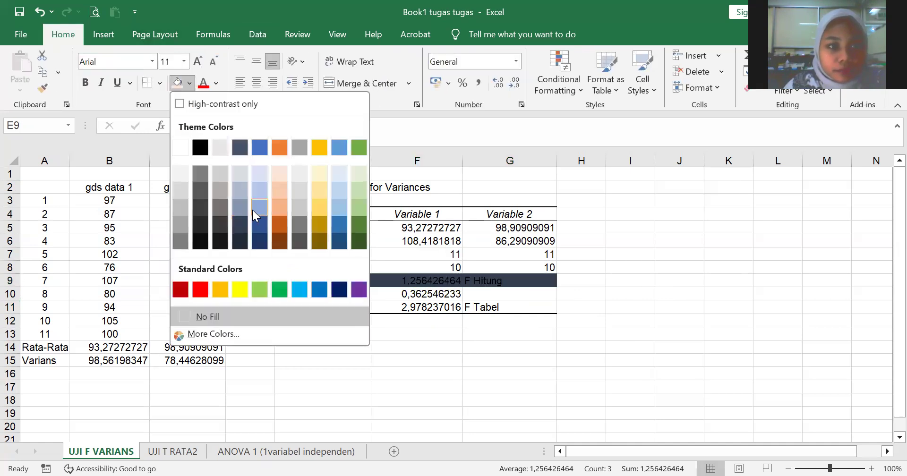
click(259, 208)
drag(303, 307, 510, 308)
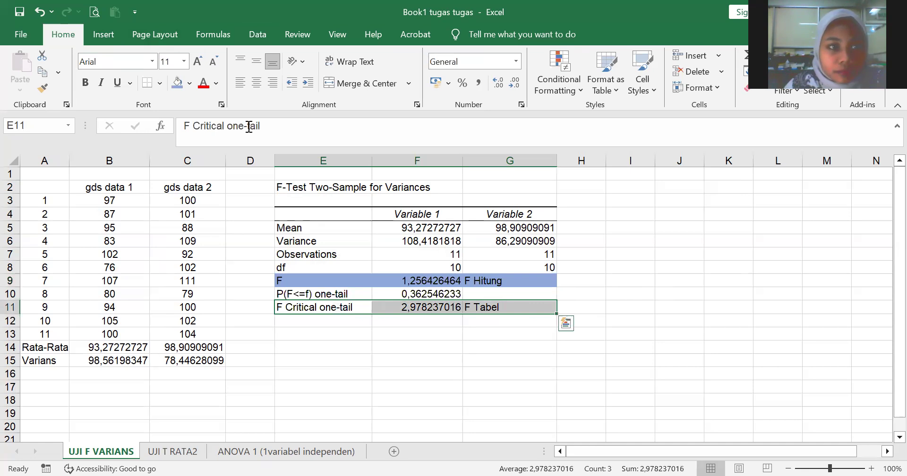
click(190, 83)
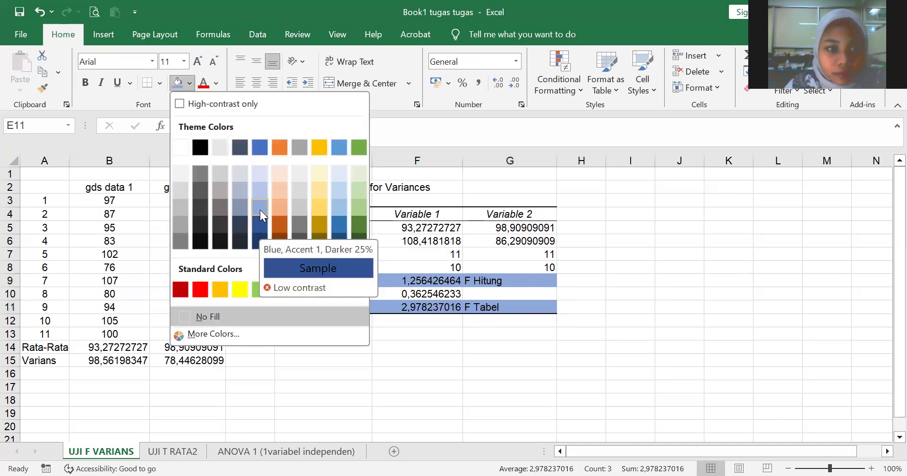
click(279, 224)
Enter the heading "Uji hipotesis" in cell E13 below the F-Test results.
mouse_move(316, 336)
mouse_down()
mouse_move(370, 339)
mouse_move(314, 336)
mouse_up()
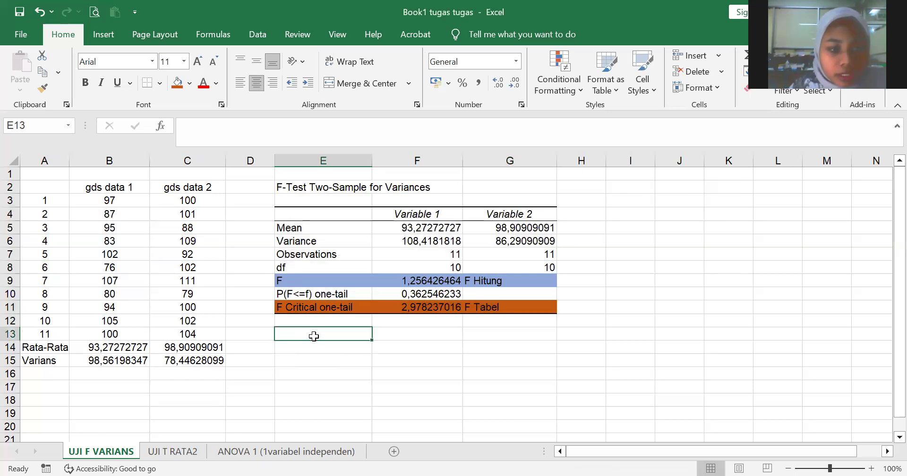
text(u)
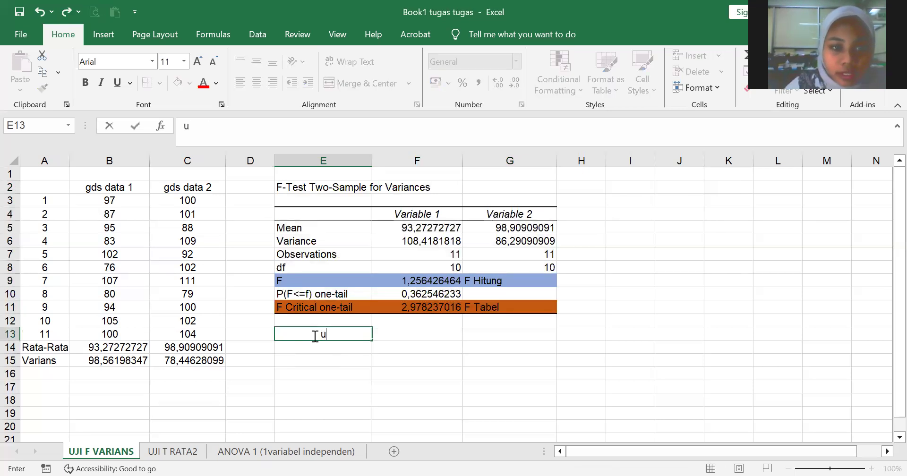
key(BackSpace)
text(Uji)
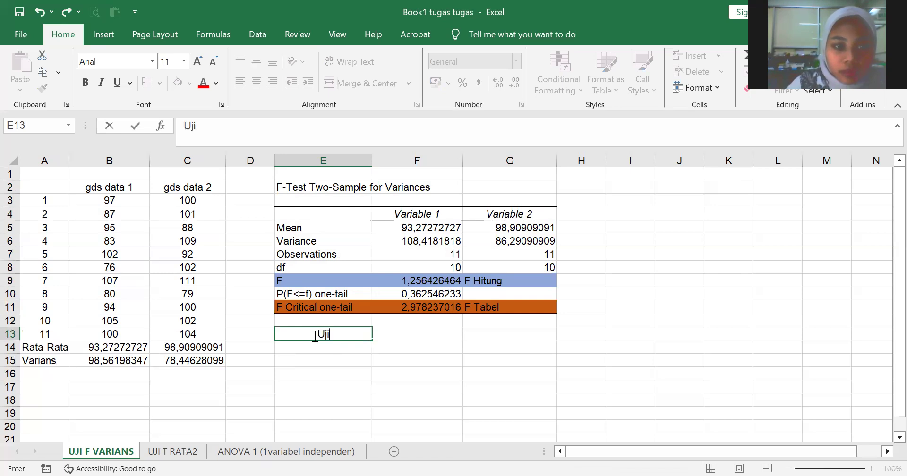
text( hipotesis)
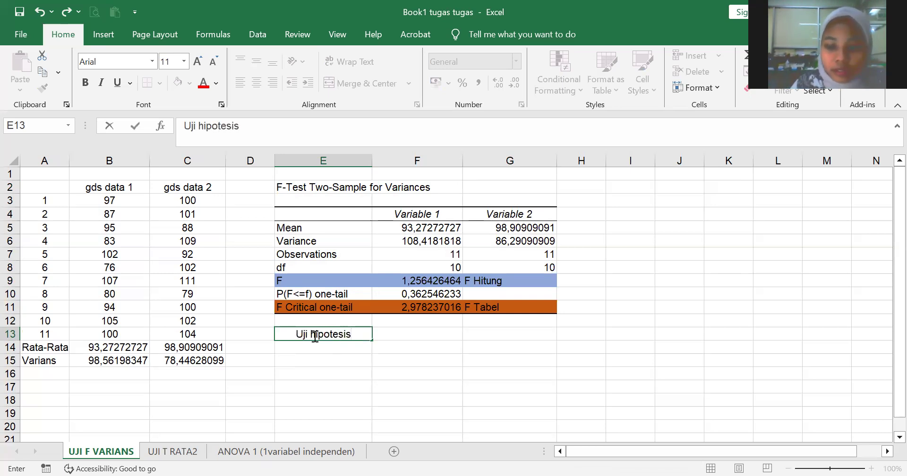
key(Return)
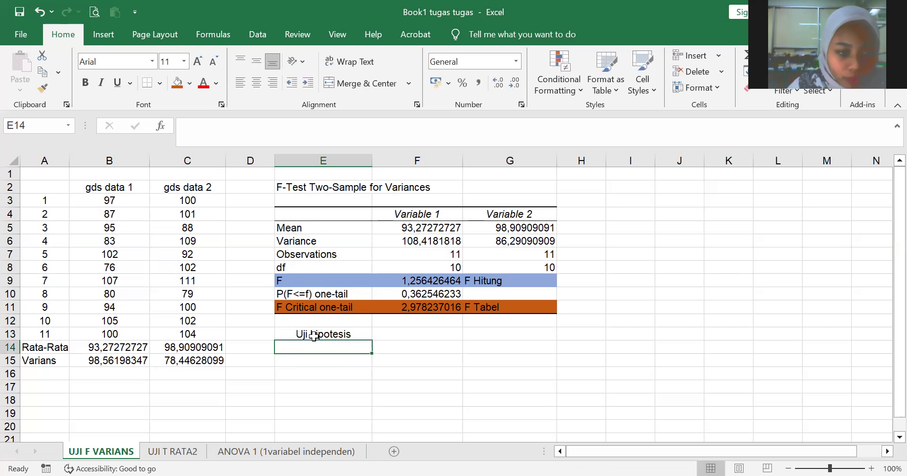
Enter "H0 diterima dan H1 ditolak jika nilai Fhitung < F Tabel maka kepresisian dua data kelompok adalah sama" in cell E14.
text(h)
key(BackSpace)
text(H0 diters)
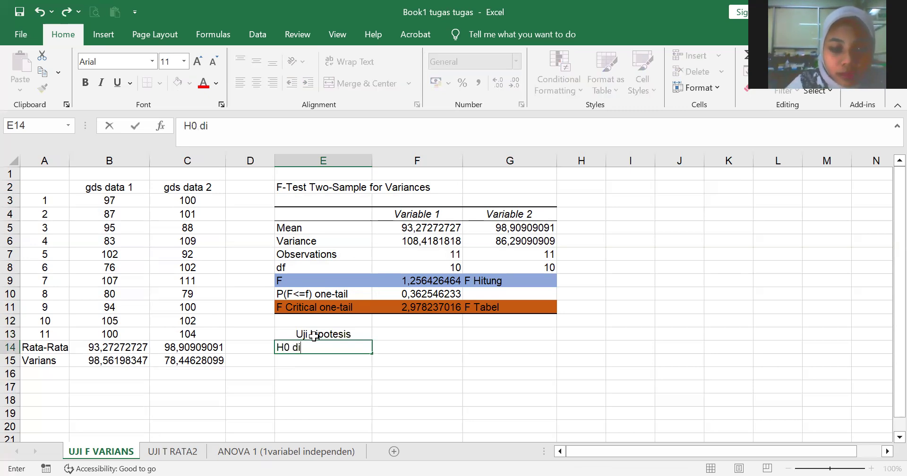
key(BackSpace)
text(im)
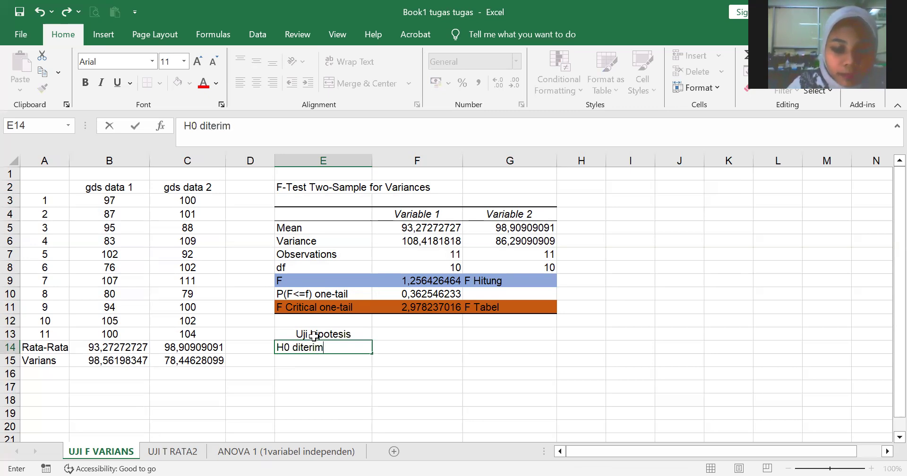
text(a dan H1 ditolak j)
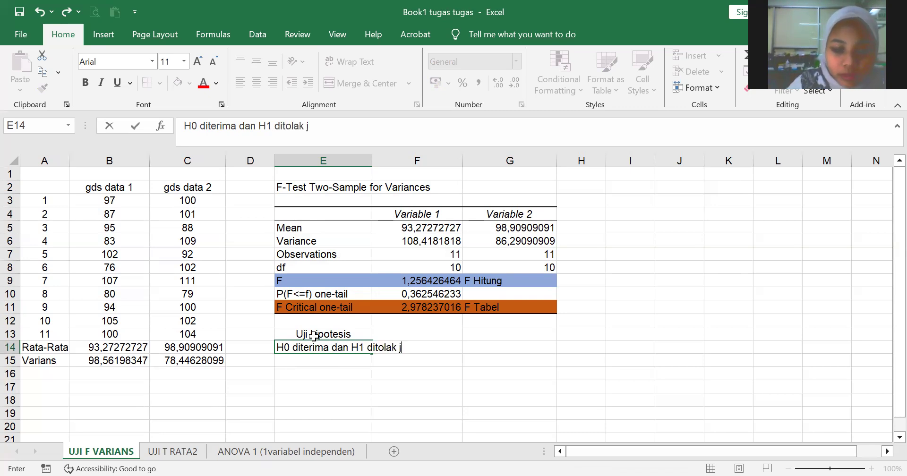
text(ika nilai F)
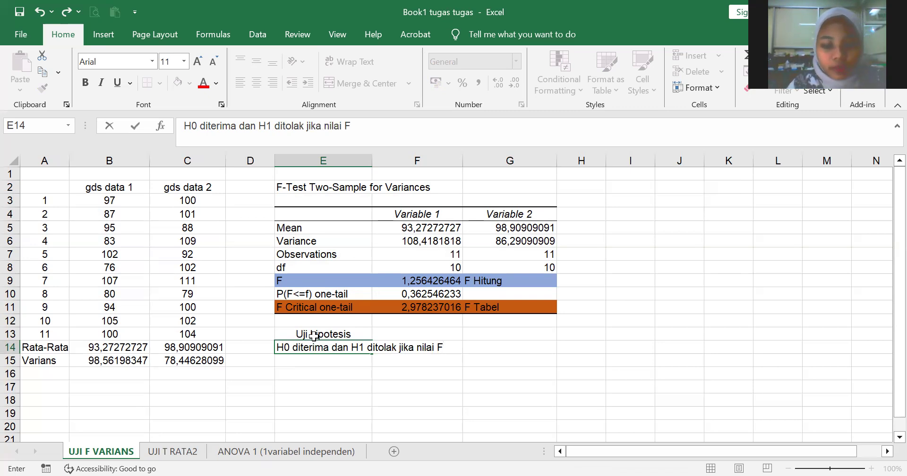
text(Hitung <)
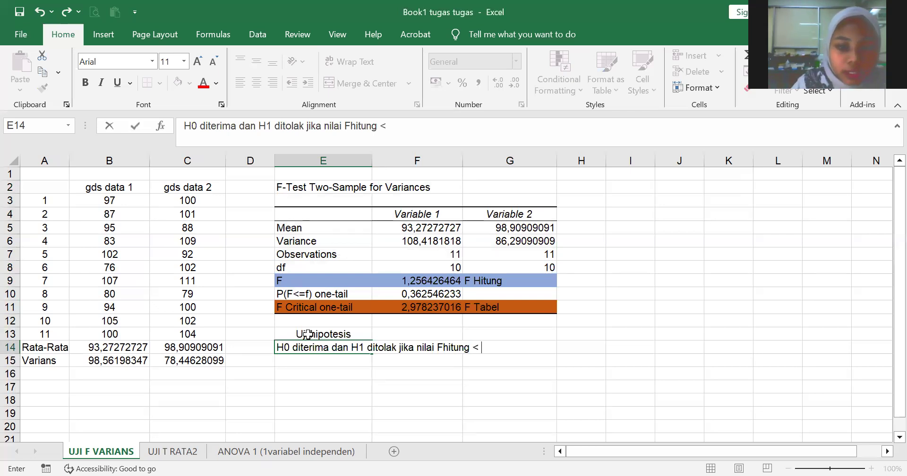
text( F Tabel)
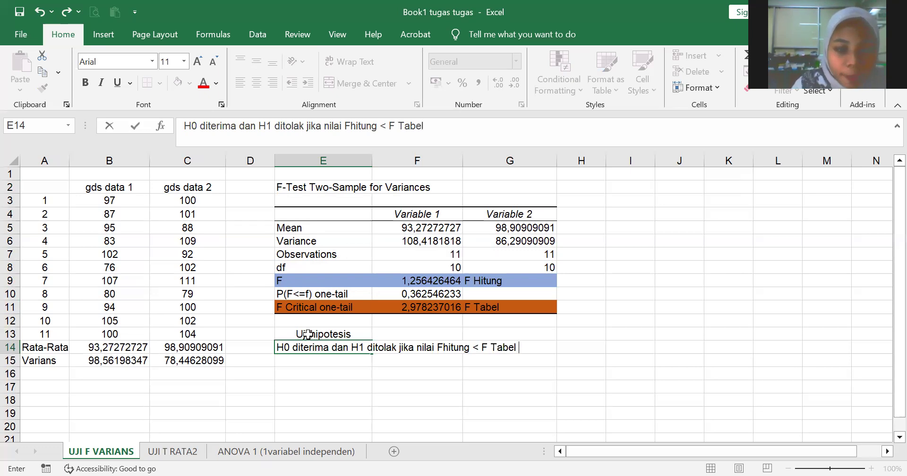
text( mak)
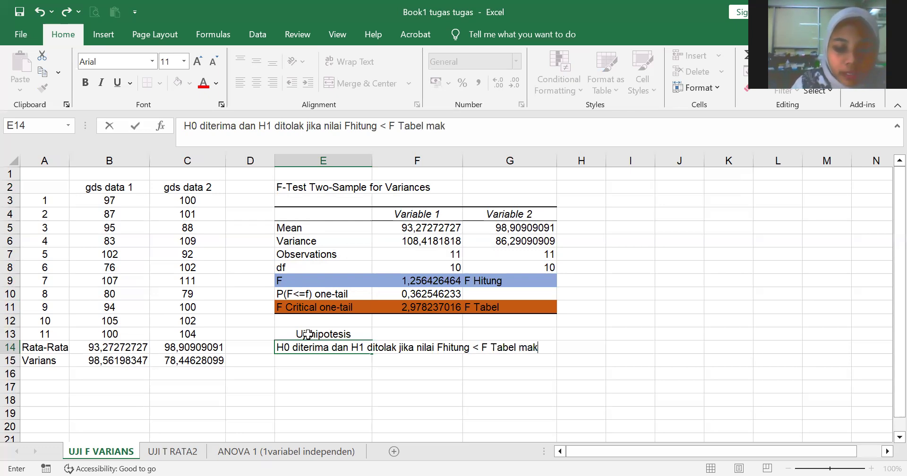
text(a ke)
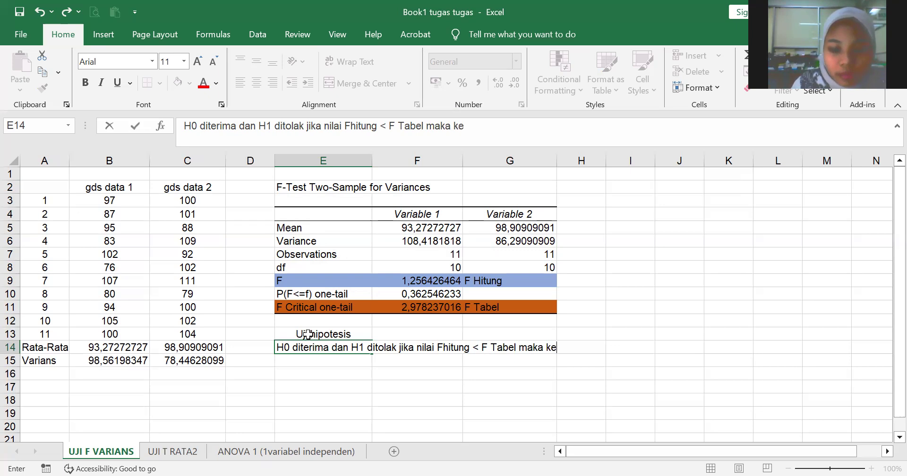
text(presisian )
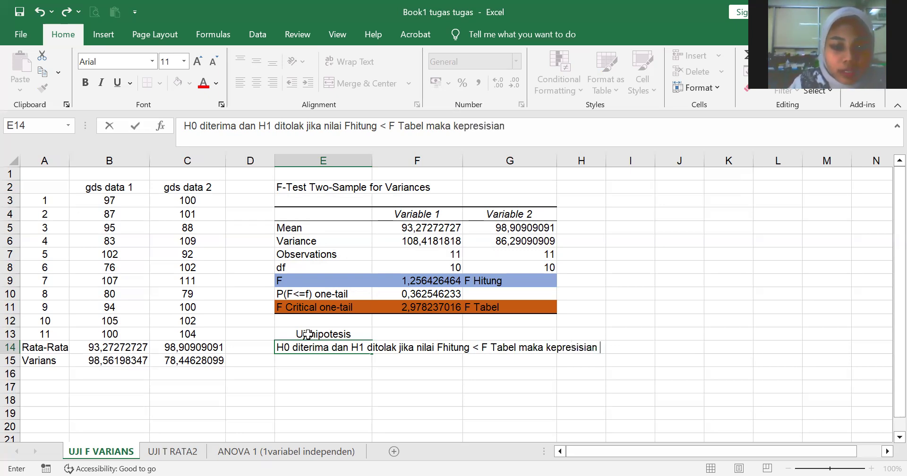
text(dua dta)
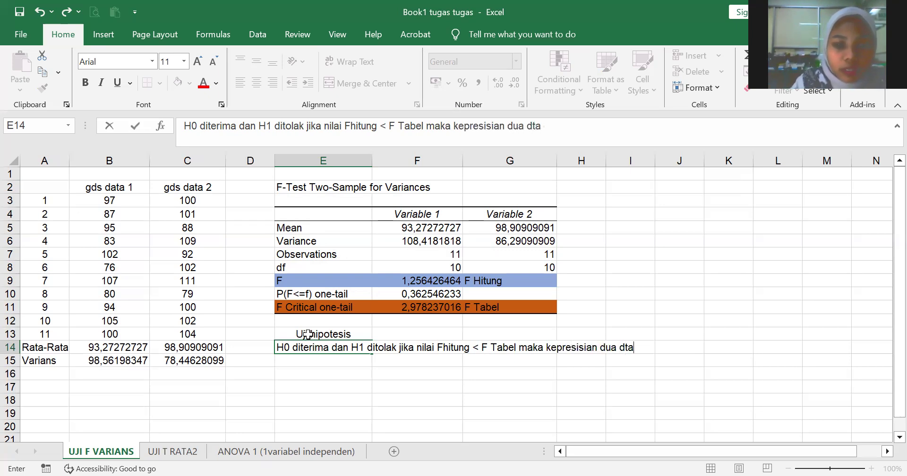
key(BackSpace)
key(BackSpace)
text(ata )
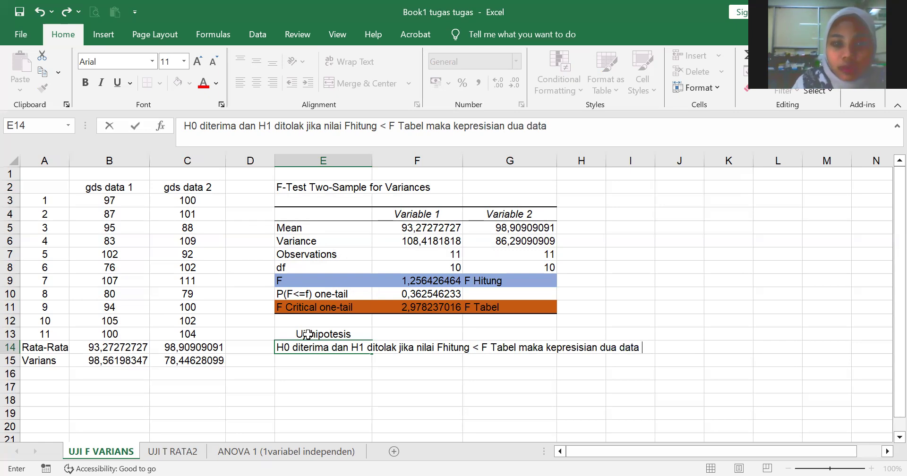
text(kel)
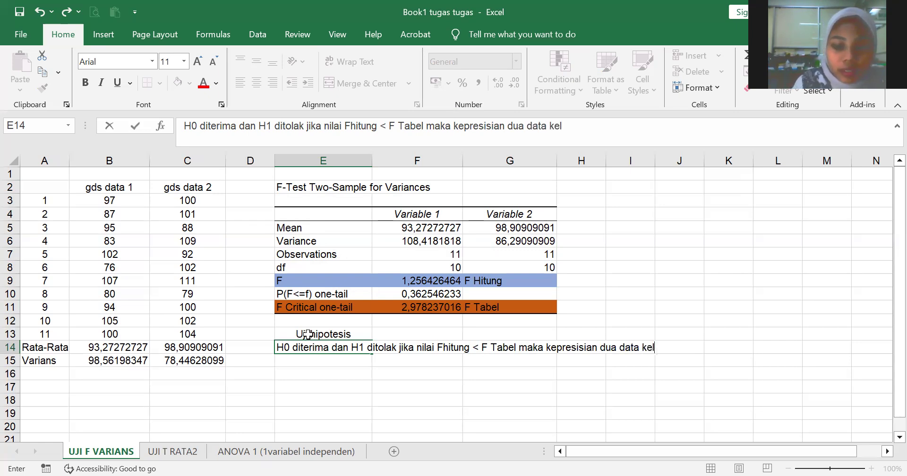
text(ompok adalah sama)
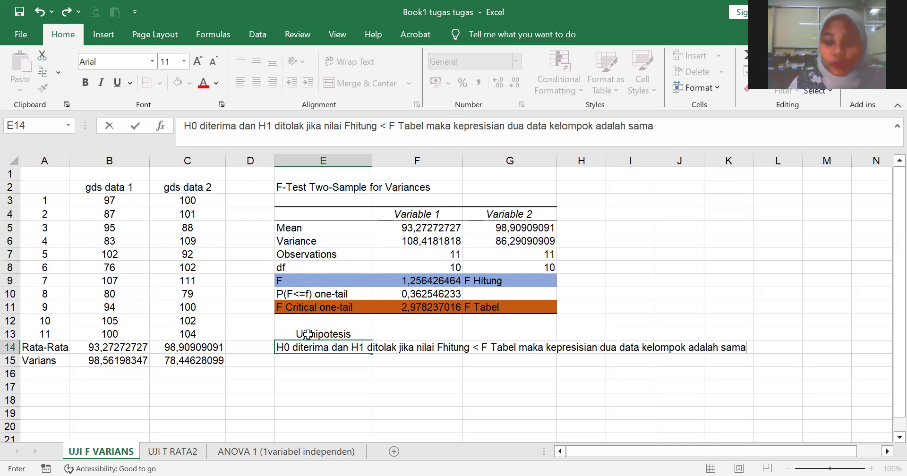
key(Return)
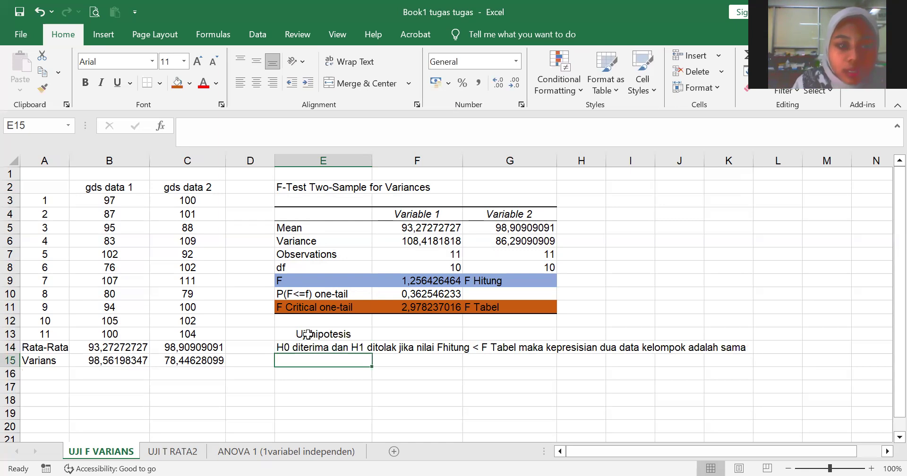
Enter "H1 diterima dan H0 ditolak jika nilai F hitung > F Tabel maka kepresisian dua data kelompok adalah tidak sama atau berbeda signifikan" in E15.
text(H1 diterima dan H0 ditolak jika)
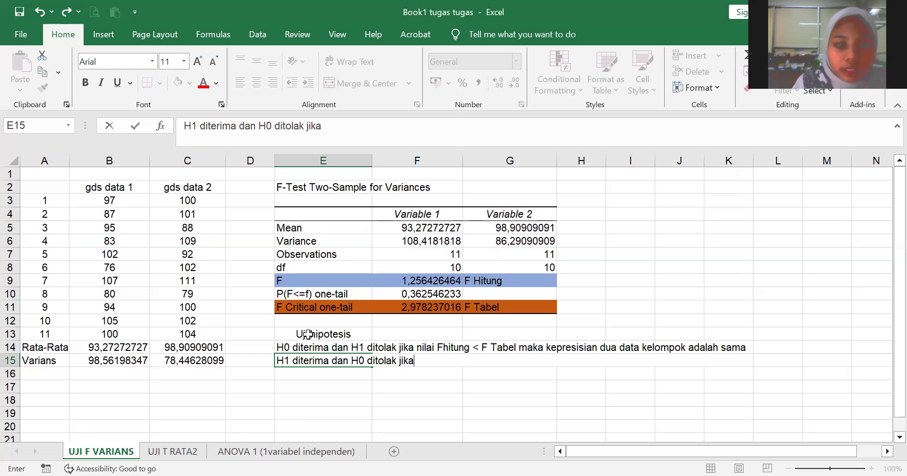
text( nilai F hitung )
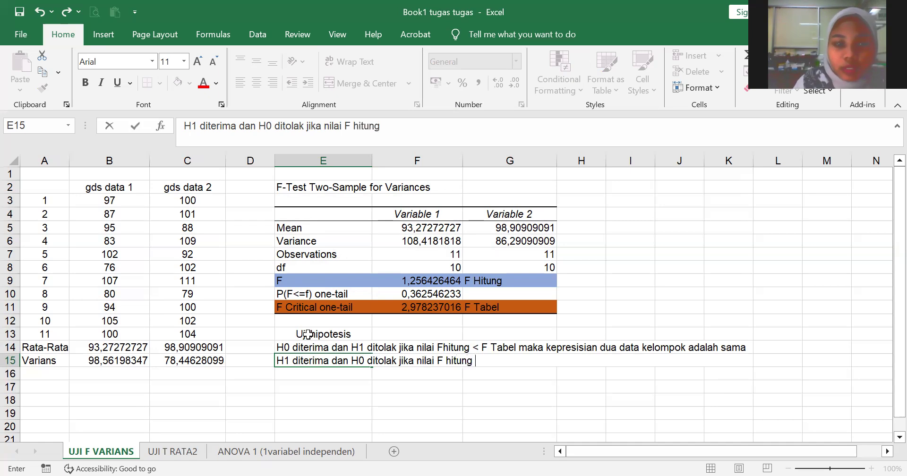
text(>)
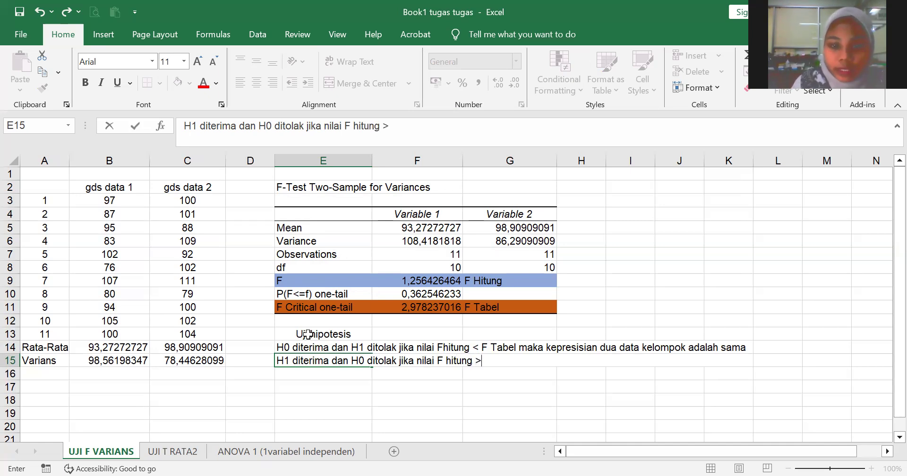
text( F)
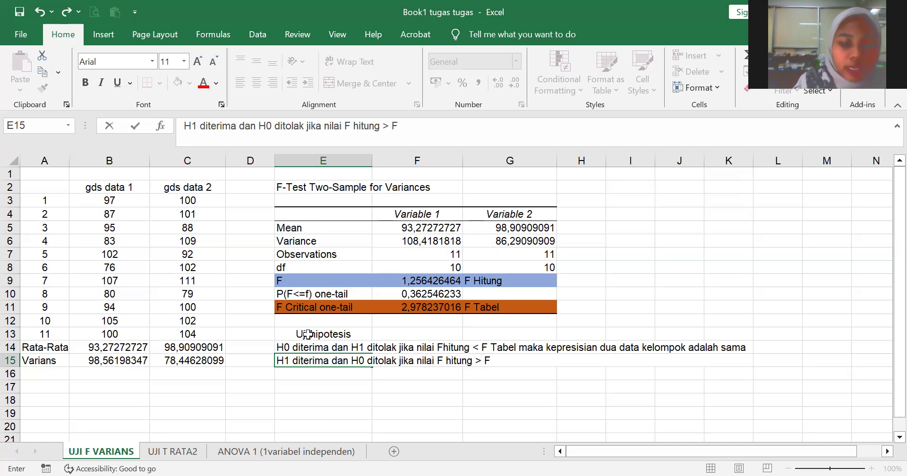
text( Tabel m)
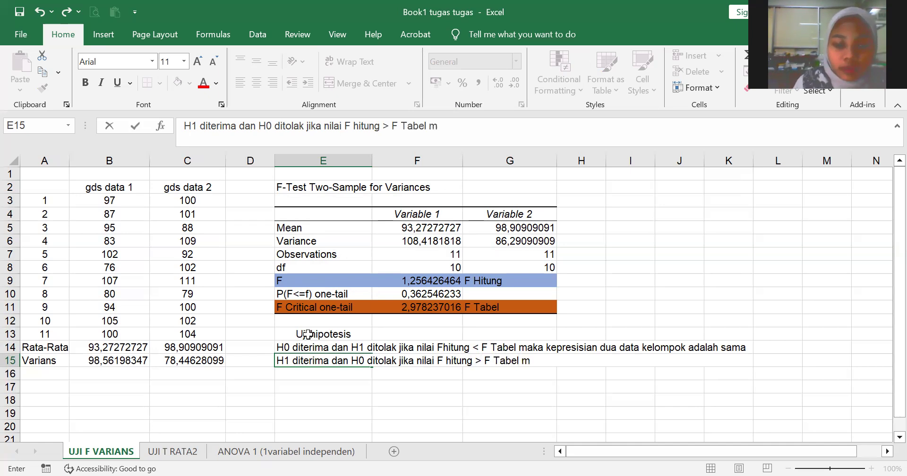
text(aka kepres)
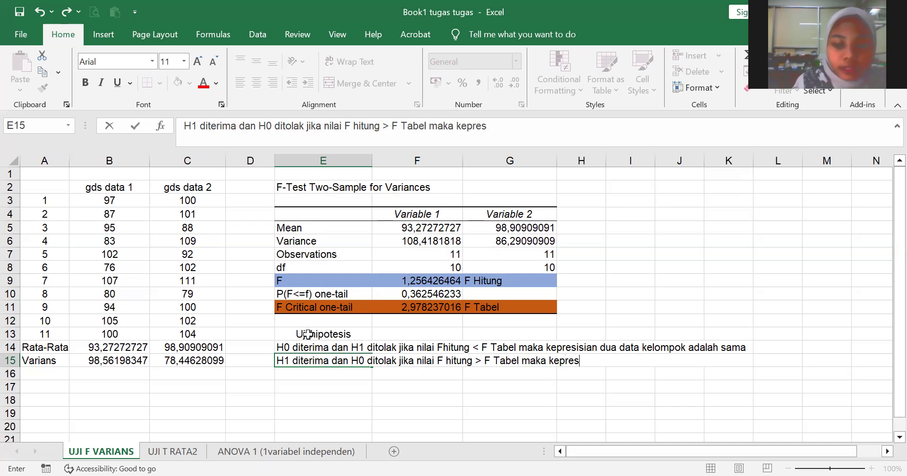
text(isian dua)
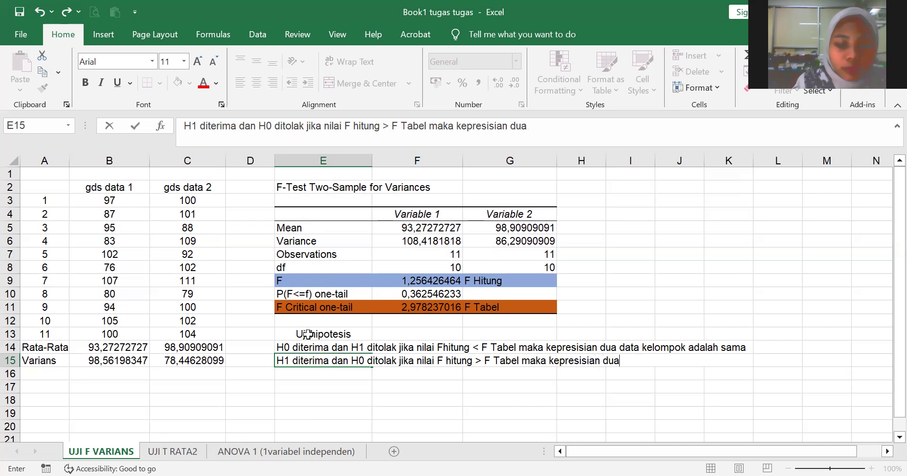
text( data kelompok adalah tidak sama atau )
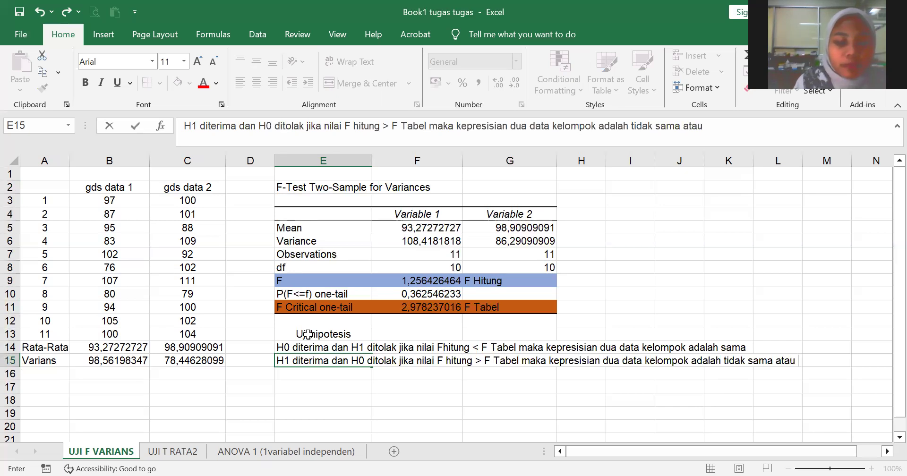
text(berbeda)
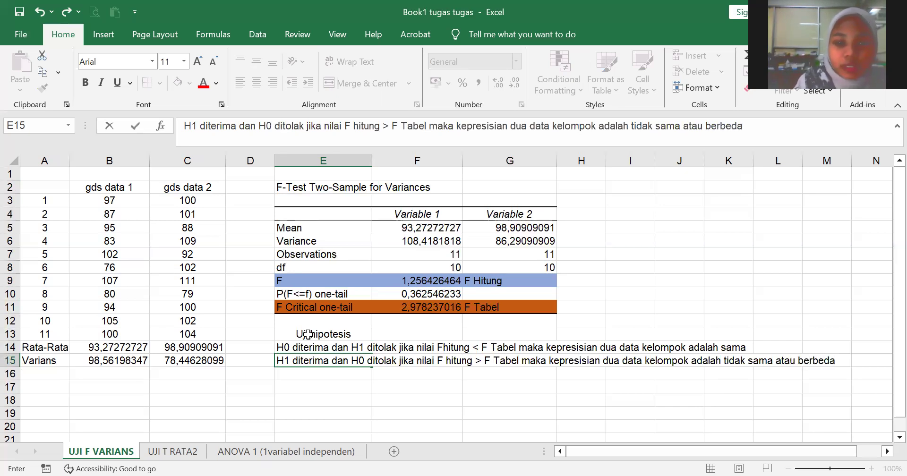
text( signig)
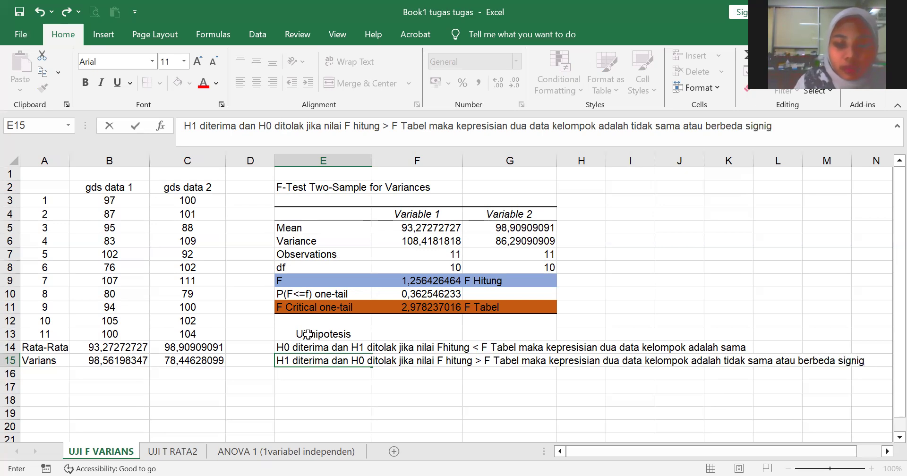
key(BackSpace)
text(fikan)
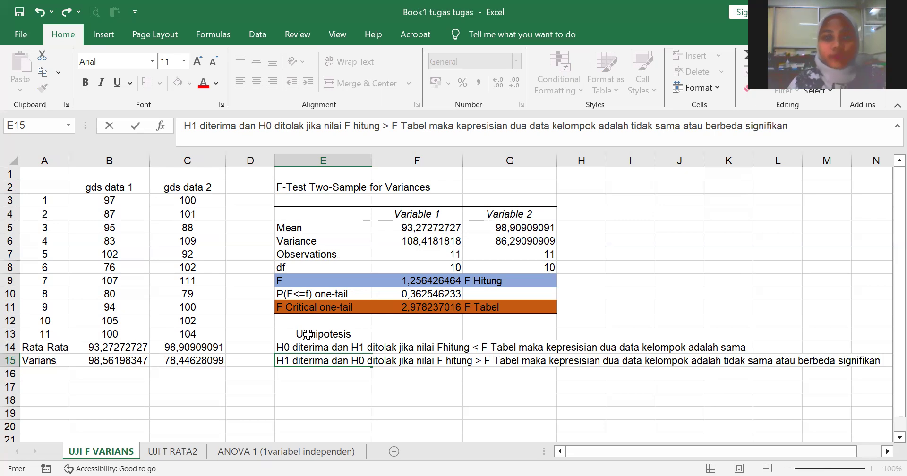
click(351, 409)
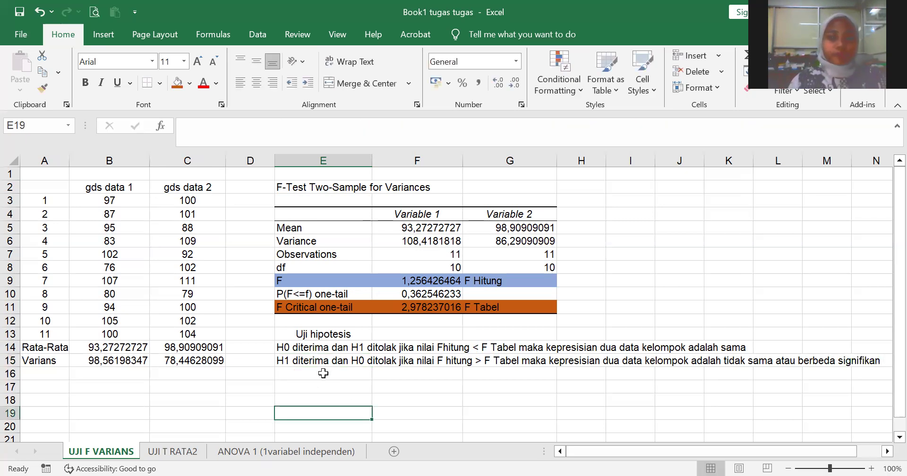
Left-align the heading "Uji hipotesis" in cell E13 with the hypothesis statements below it.
click(295, 335)
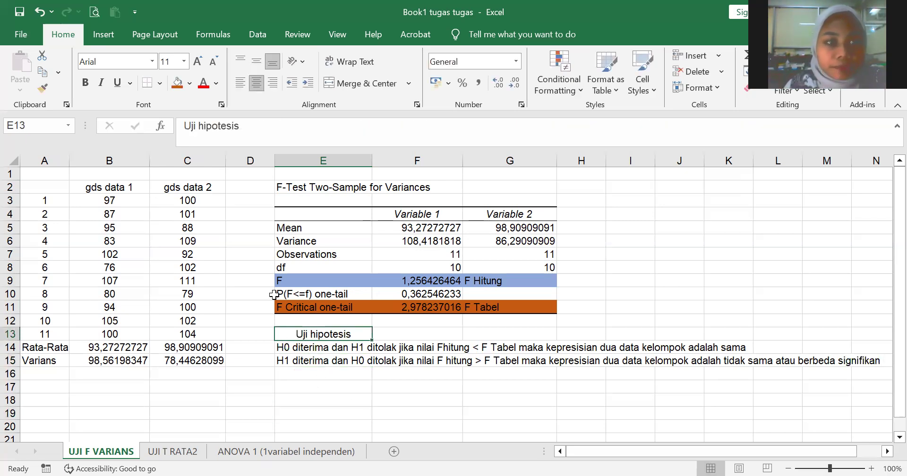
click(244, 83)
click(344, 385)
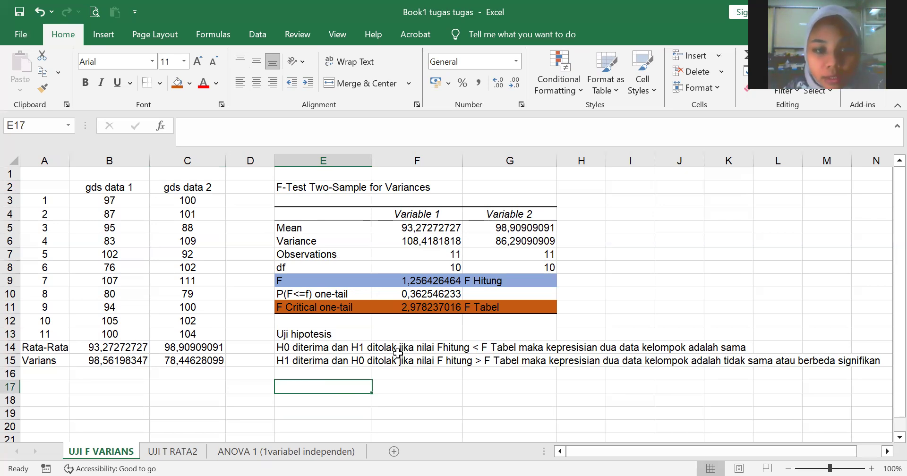
Correct "Fhitung" to "F hitung" in the H0 statement in cell E14.
click(450, 347)
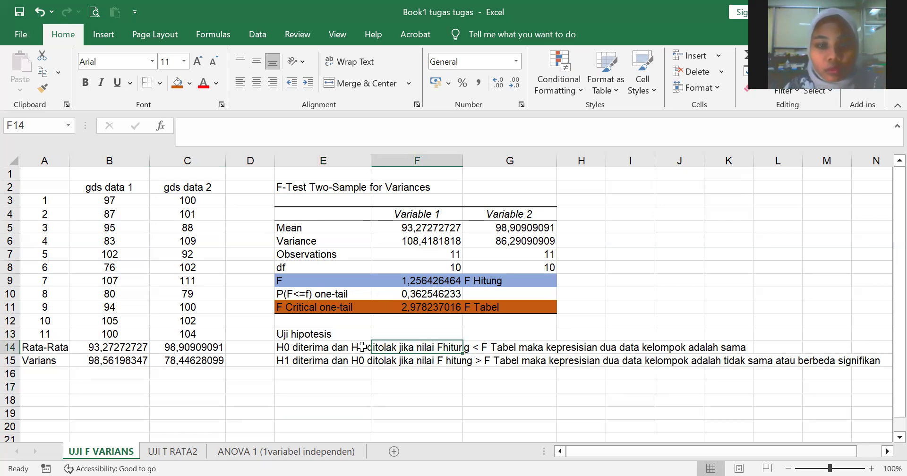
click(311, 348)
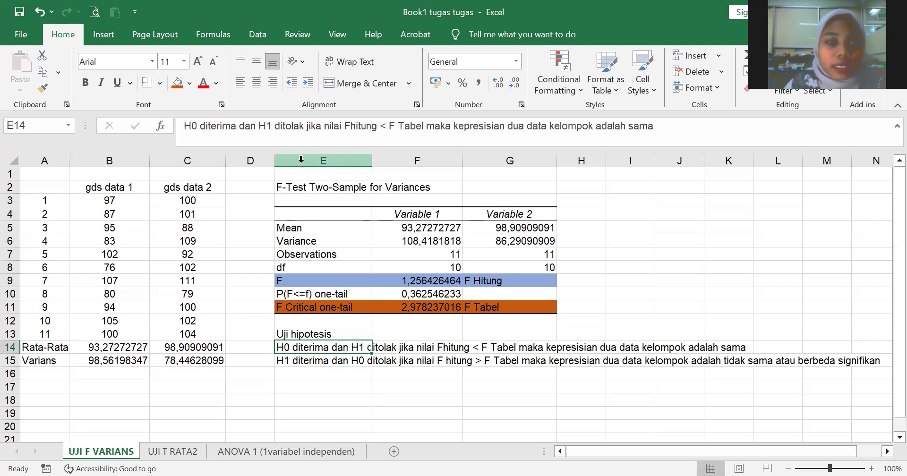
click(352, 127)
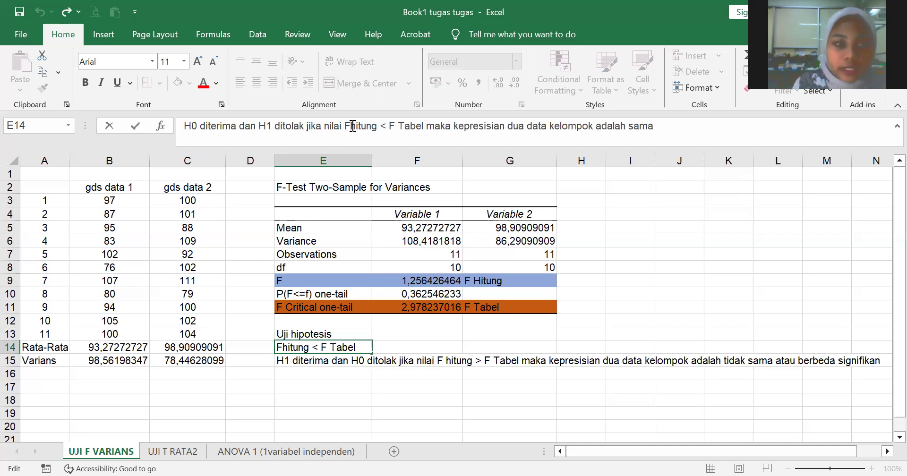
click(404, 386)
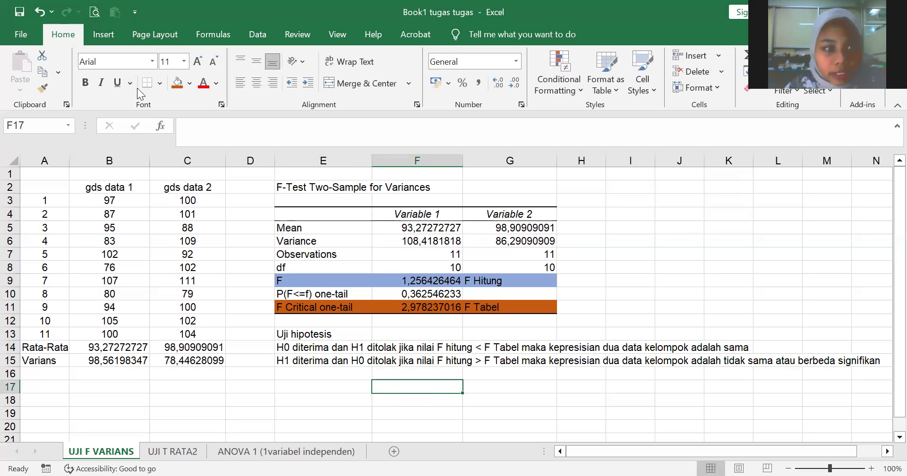
Centre the F Hitung and F Tabel labels horizontally in cells G9:G11.
drag(489, 277, 494, 307)
click(257, 83)
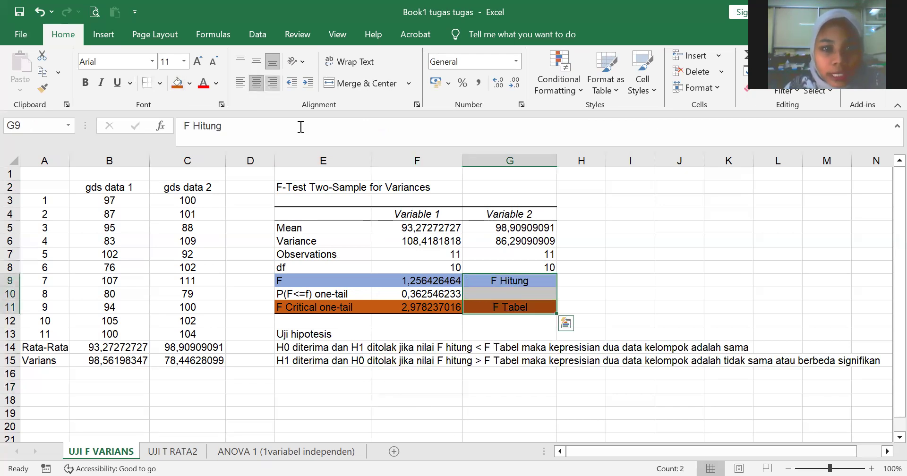
click(529, 283)
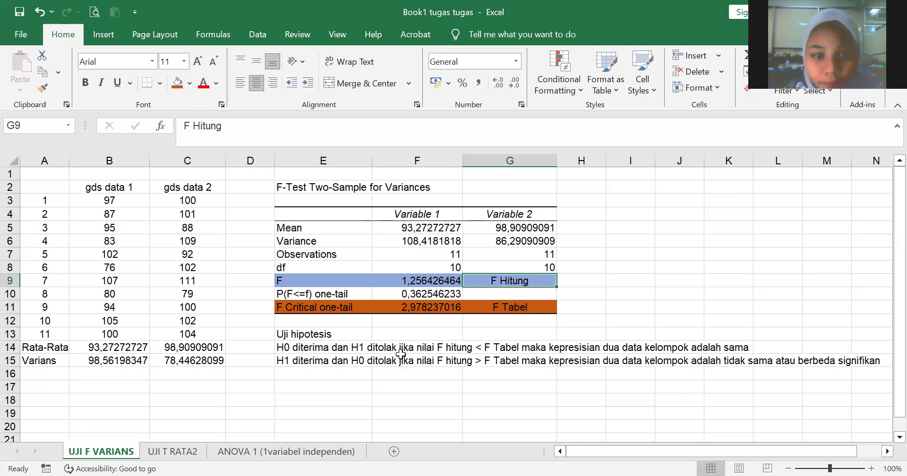
click(316, 350)
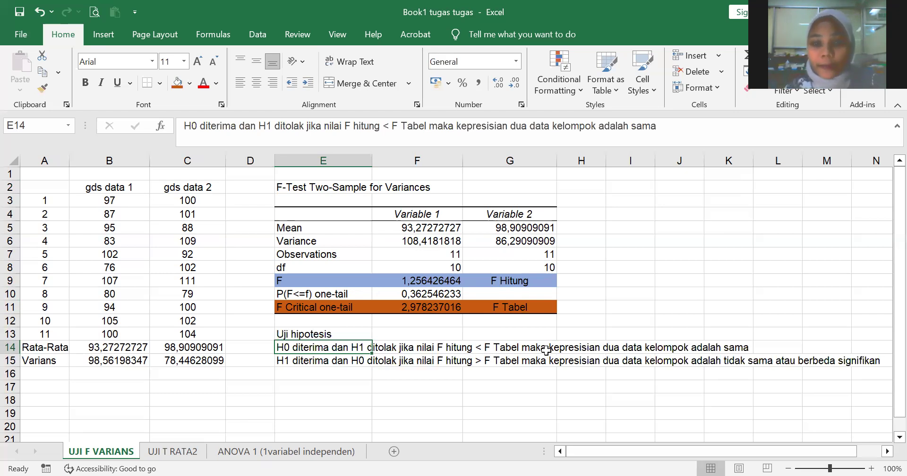
click(679, 292)
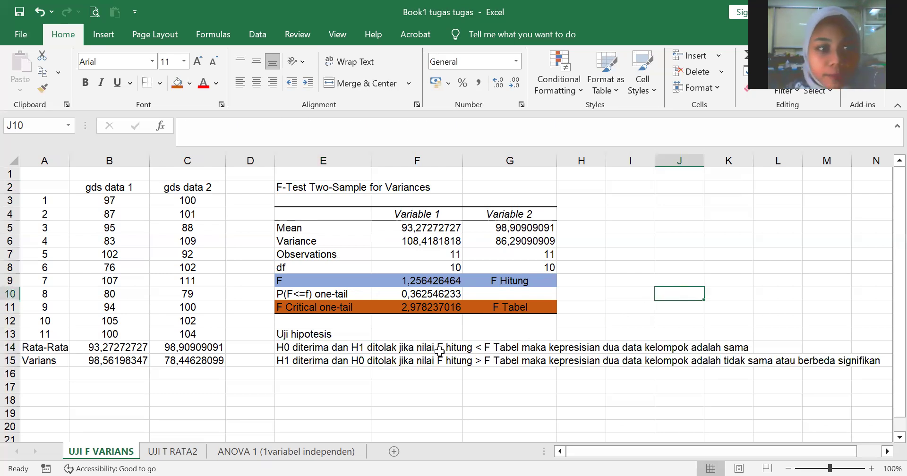
click(418, 375)
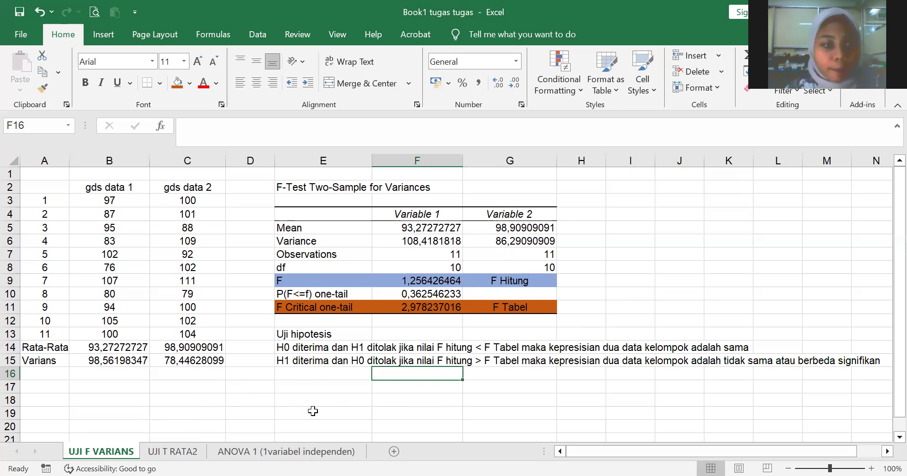
click(470, 387)
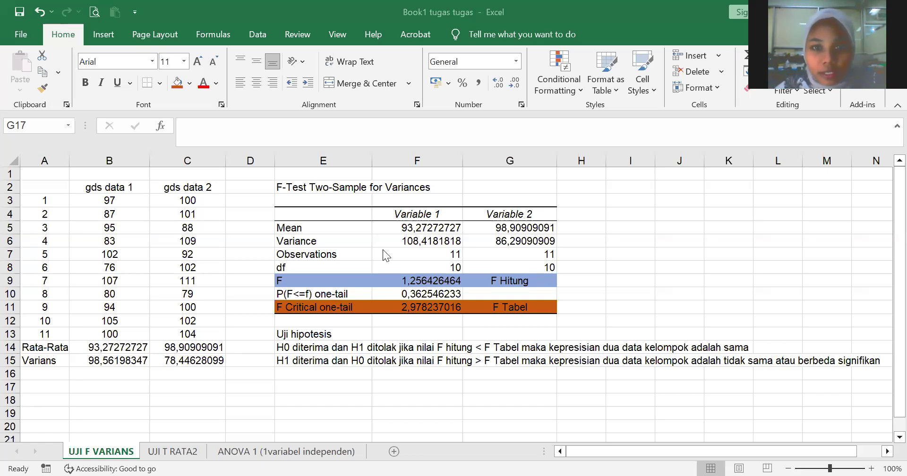
click(729, 244)
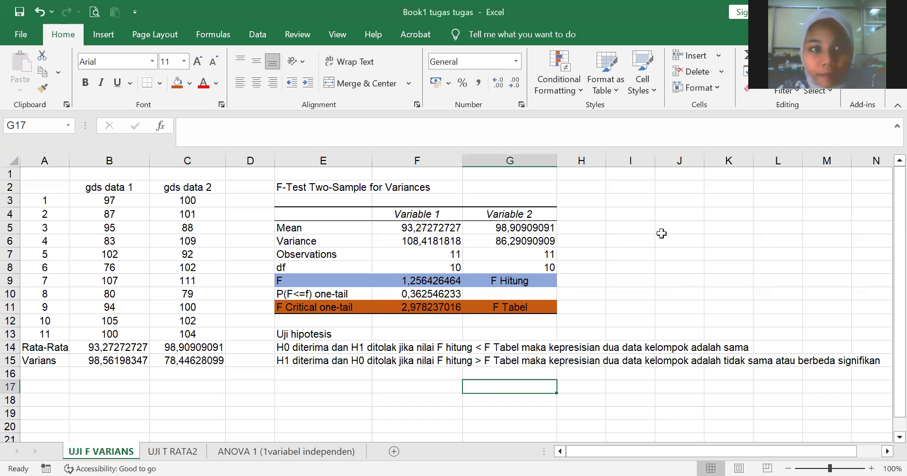
click(550, 23)
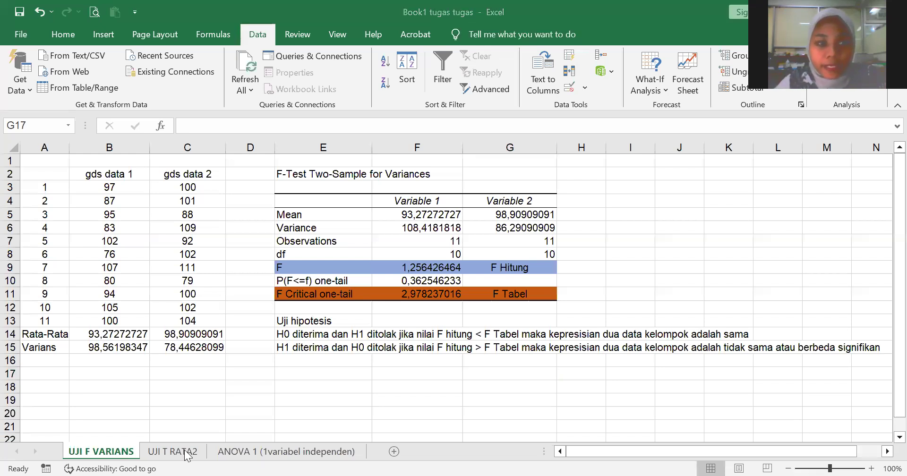
Delete the old t-Test output in E2:G15 on the UJI T RATA2 sheet, shifting the cells left.
click(186, 454)
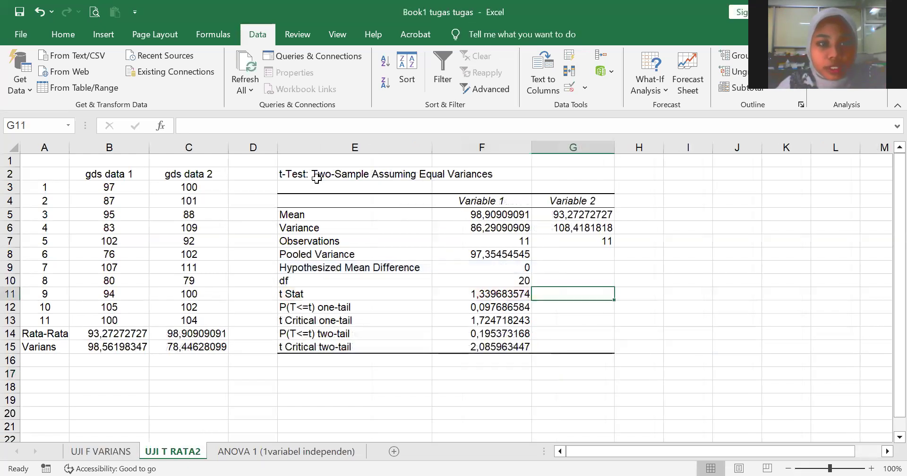
drag(291, 178, 581, 347)
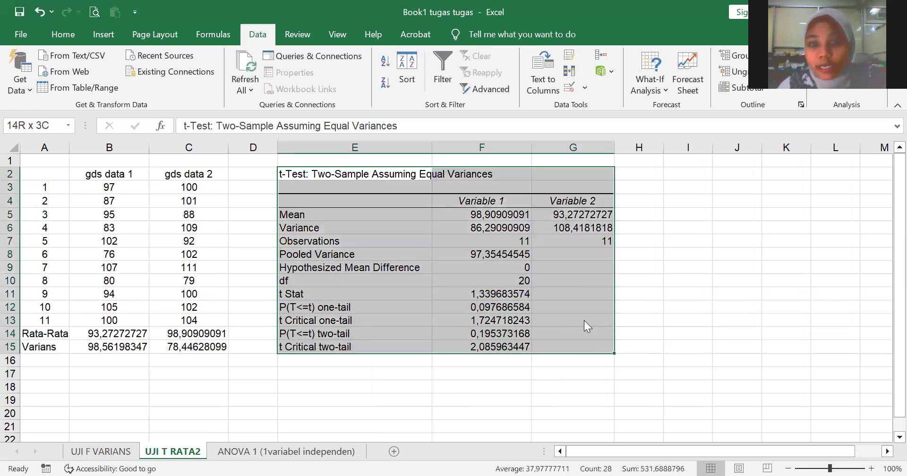
right_click(584, 320)
click(626, 244)
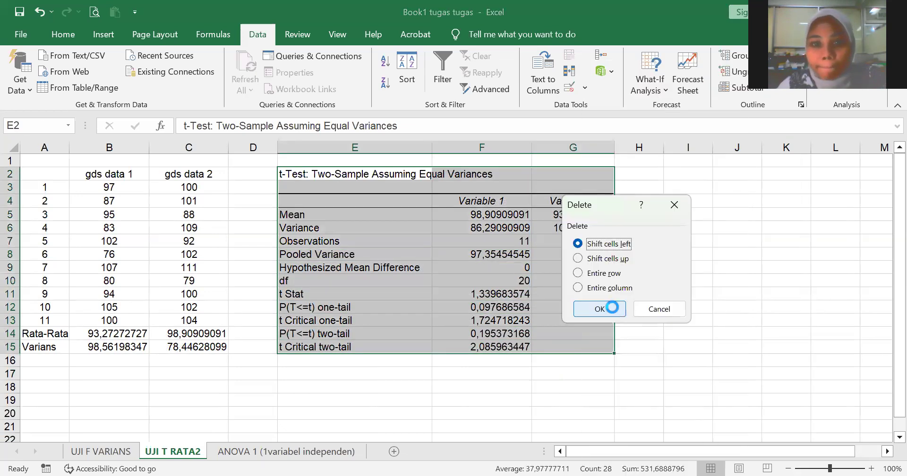
click(605, 306)
click(377, 371)
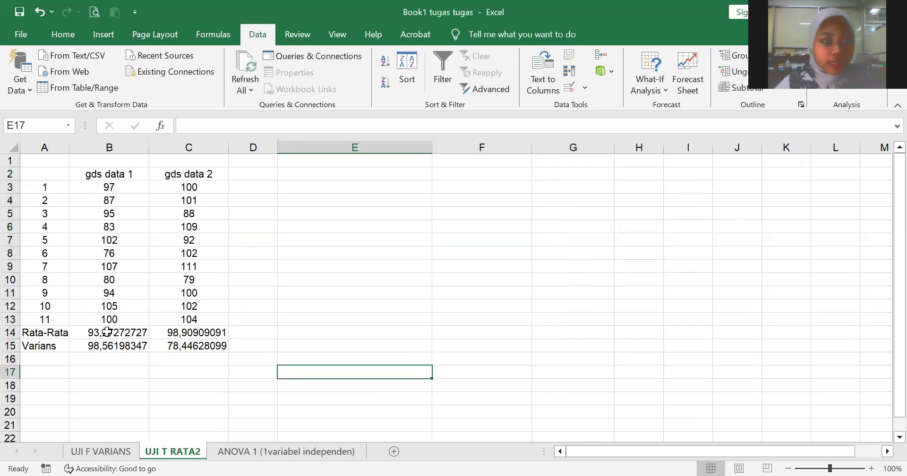
Clear the contents of the Rata-Rata and Varians results in B14:C15.
drag(106, 331, 177, 341)
right_click(177, 343)
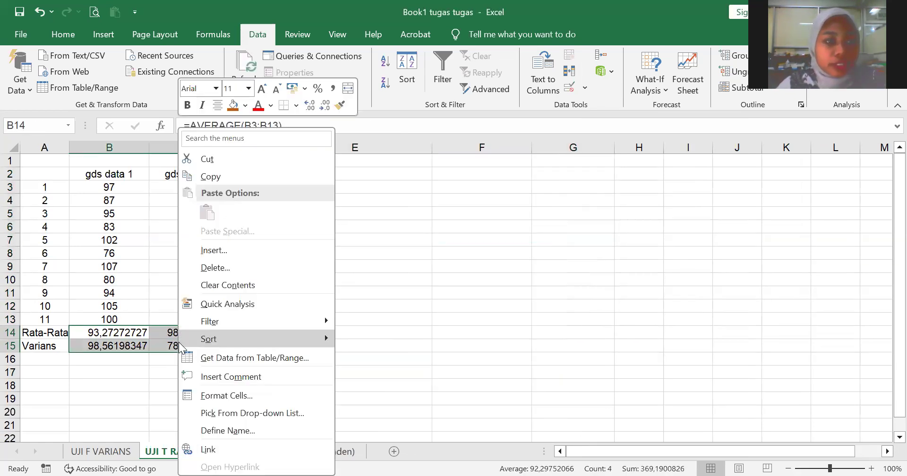
click(212, 280)
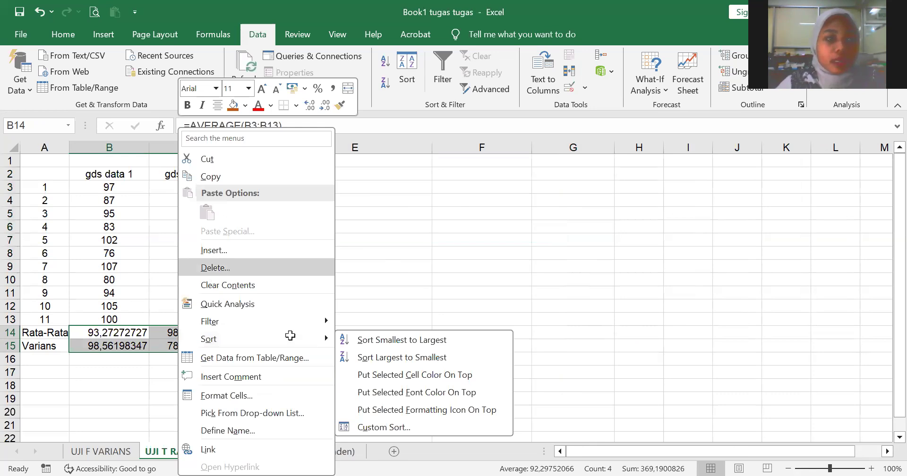
click(290, 336)
click(125, 333)
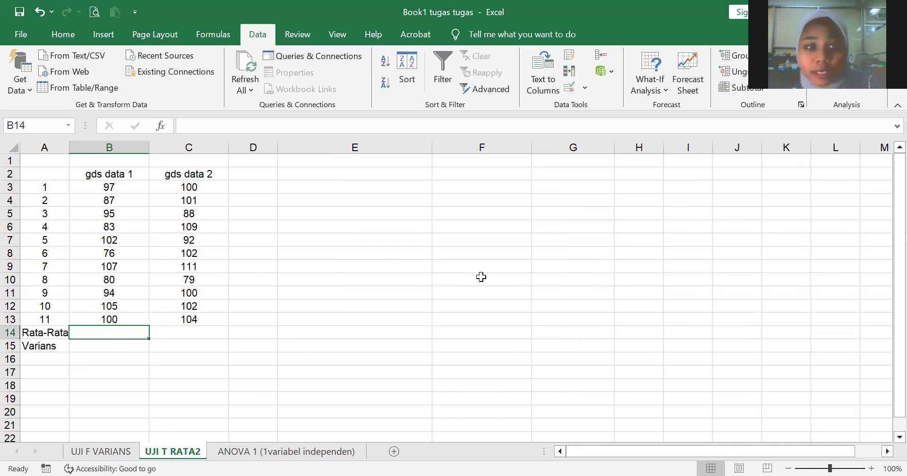
click(845, 71)
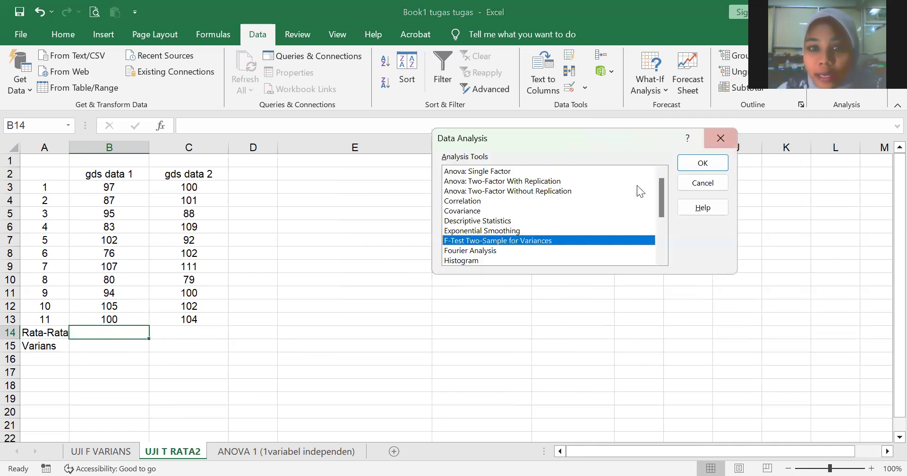
scroll(585, 226, down, 2)
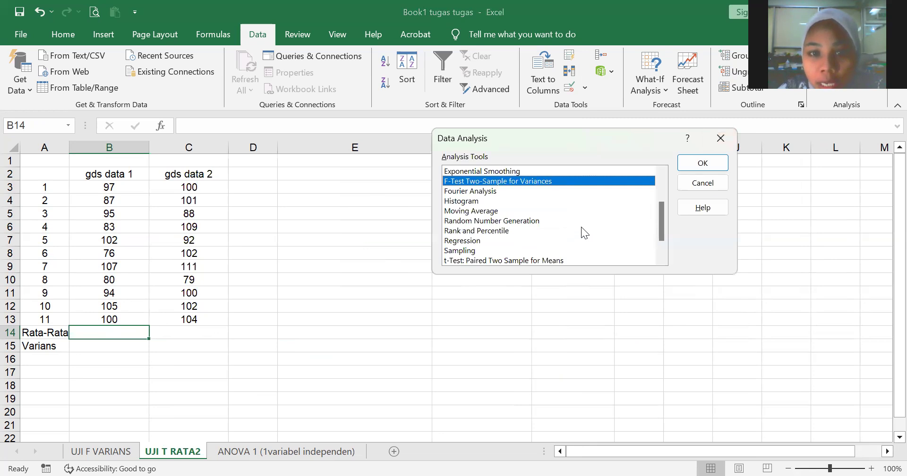
scroll(581, 226, down, 1)
click(548, 242)
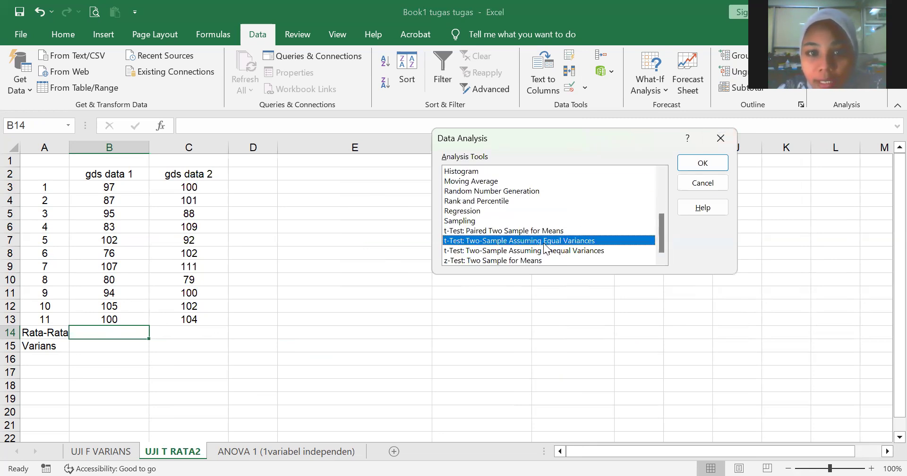
click(519, 252)
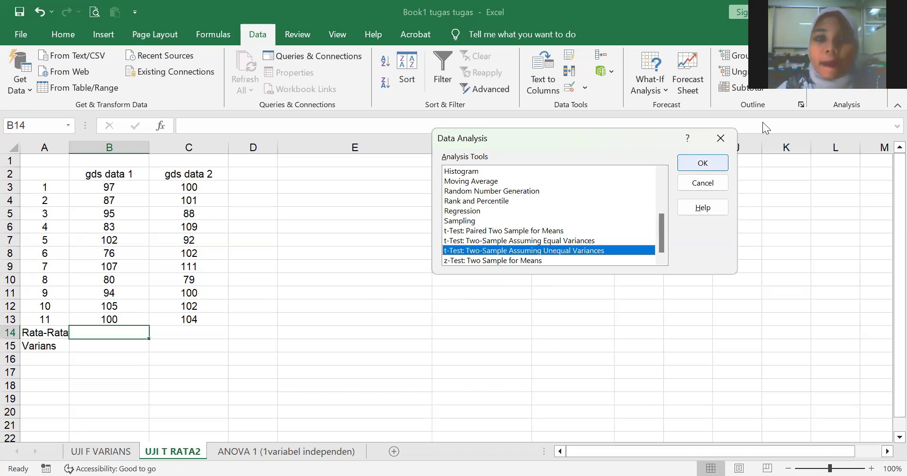
key(Escape)
Calculate the Rata-Rata of gds data 1 in B14 with AVERAGE over B3:B13 and fill the formula across to C14.
click(112, 344)
click(110, 331)
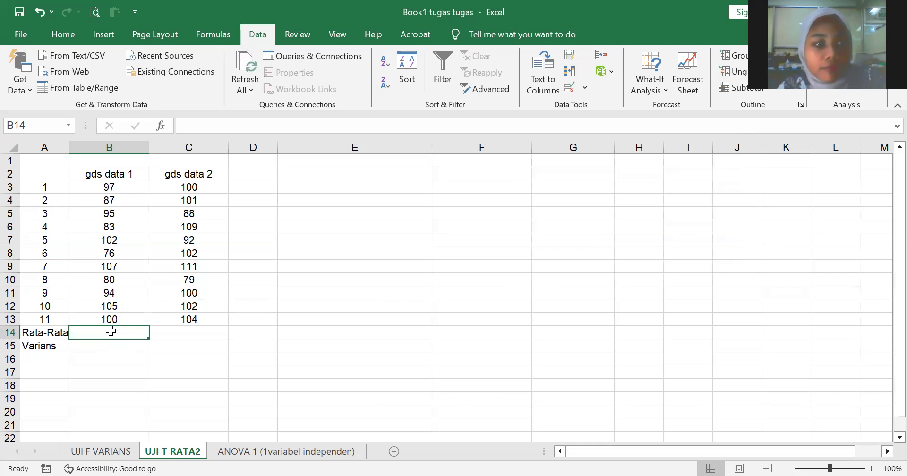
text(=)
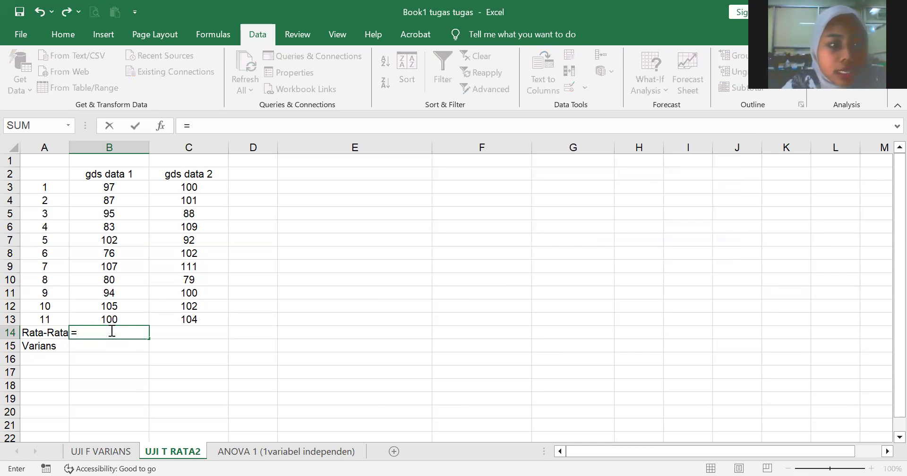
text(av)
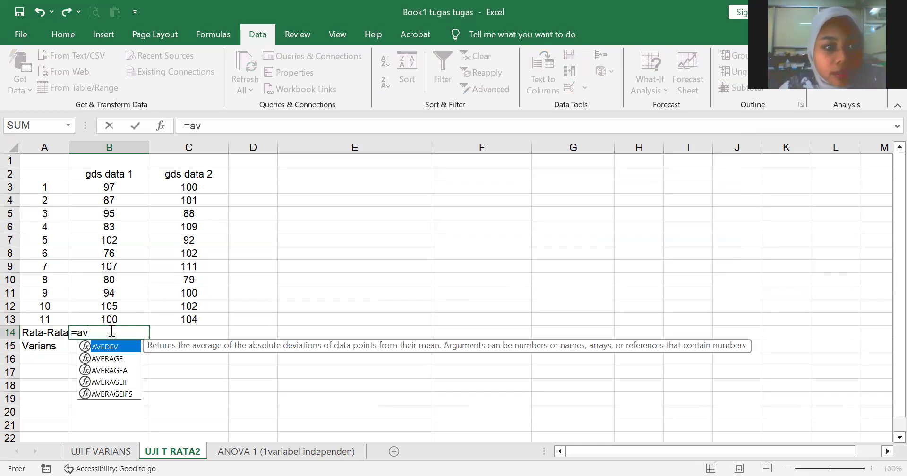
key(Escape)
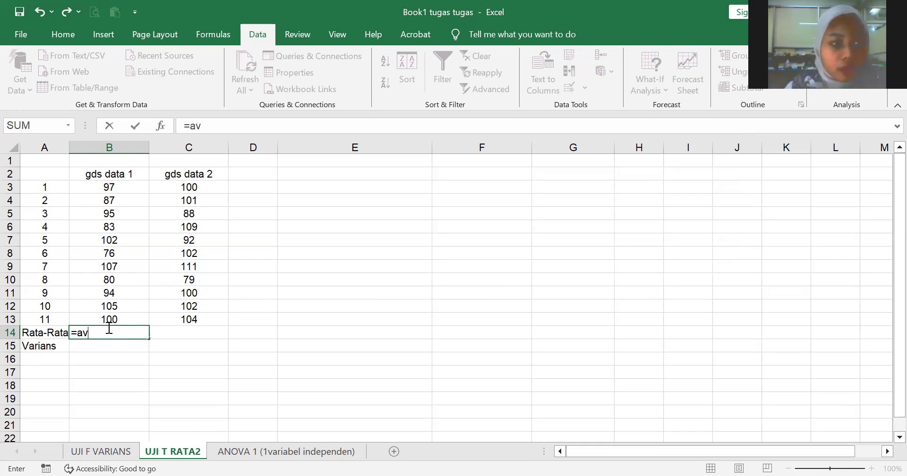
key(BackSpace)
key(BackSpace)
text(AV)
key(Down)
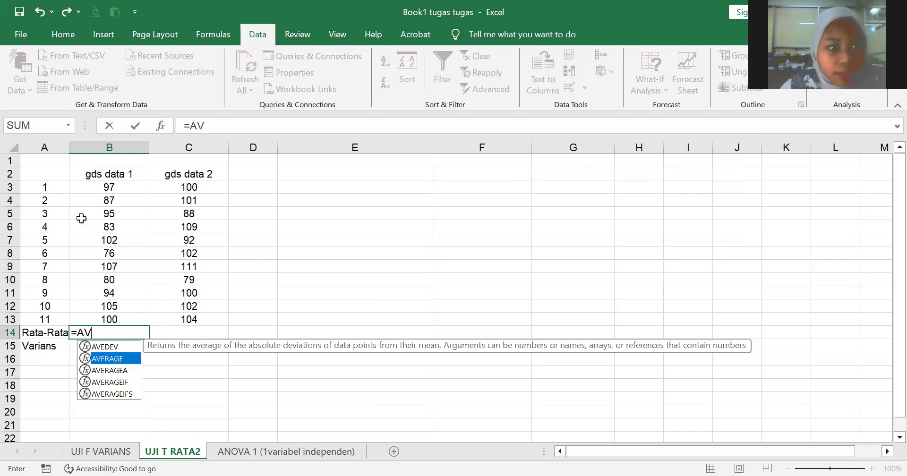
key(Tab)
click(99, 186)
shift+click(112, 318)
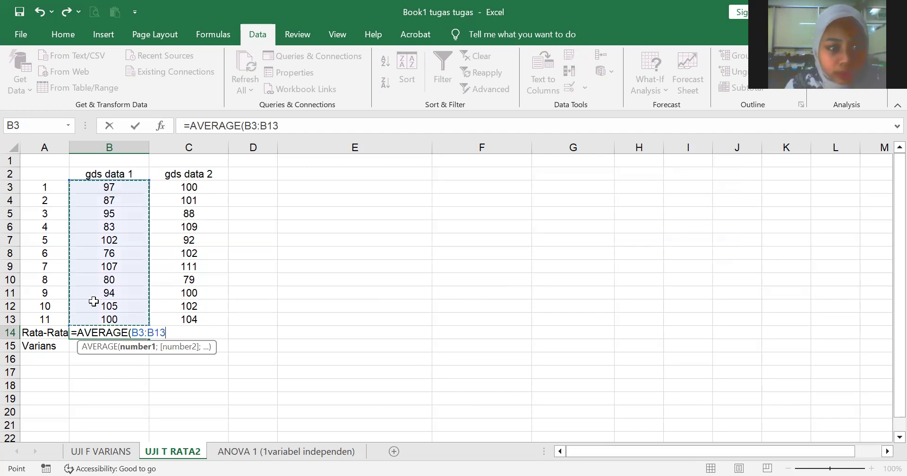
key(Return)
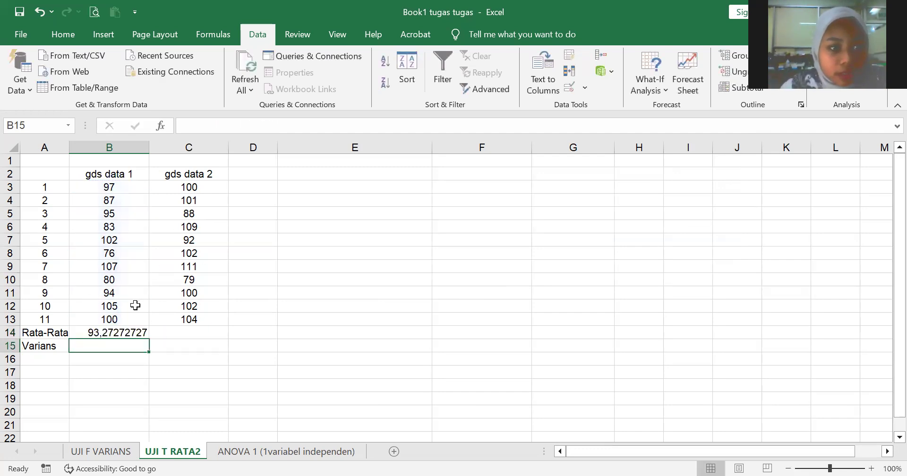
click(124, 331)
drag(149, 338, 193, 336)
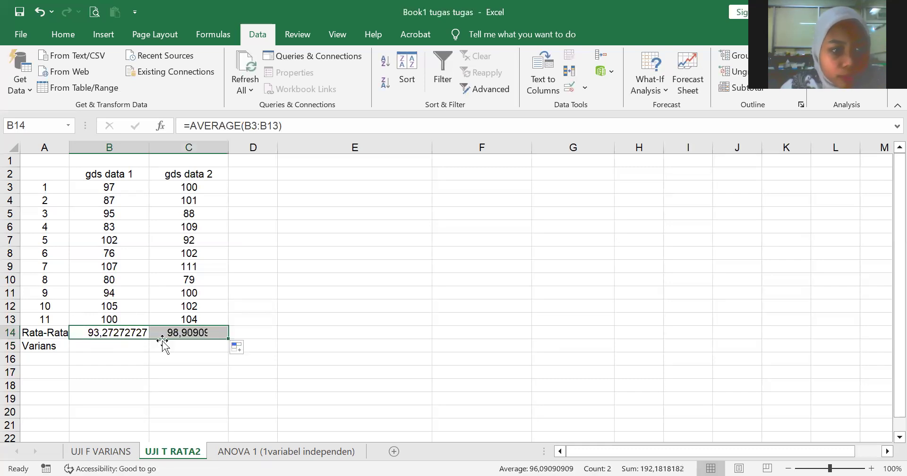
Calculate the Varians of gds data 1 in B15 with VAR.P over B3:B13 and fill the formula across to C15.
click(115, 346)
text(=)
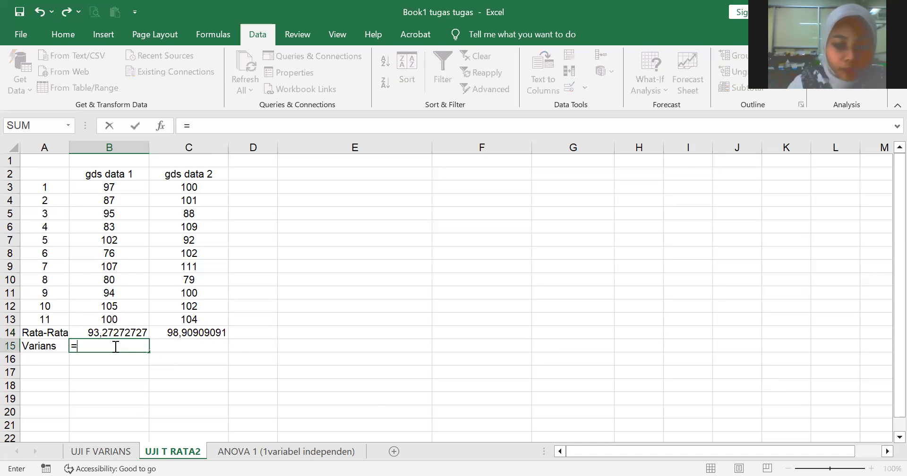
text(VA)
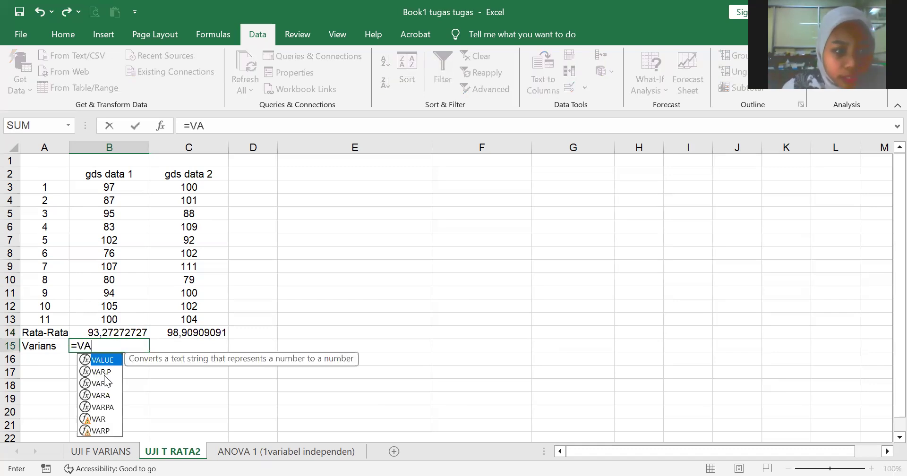
double_click(105, 375)
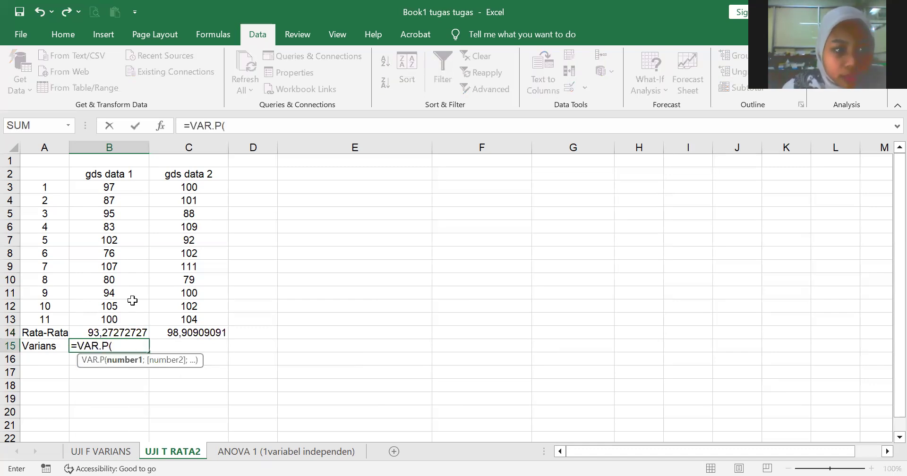
click(134, 186)
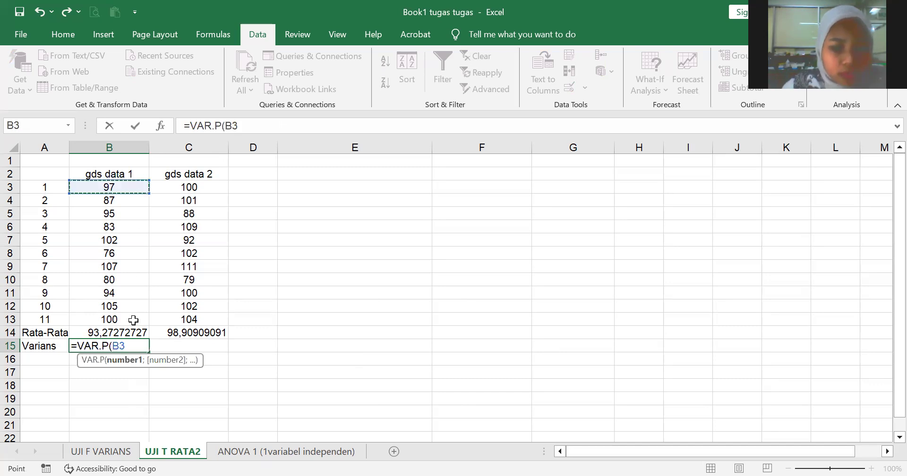
drag(133, 320, 133, 319)
key(Return)
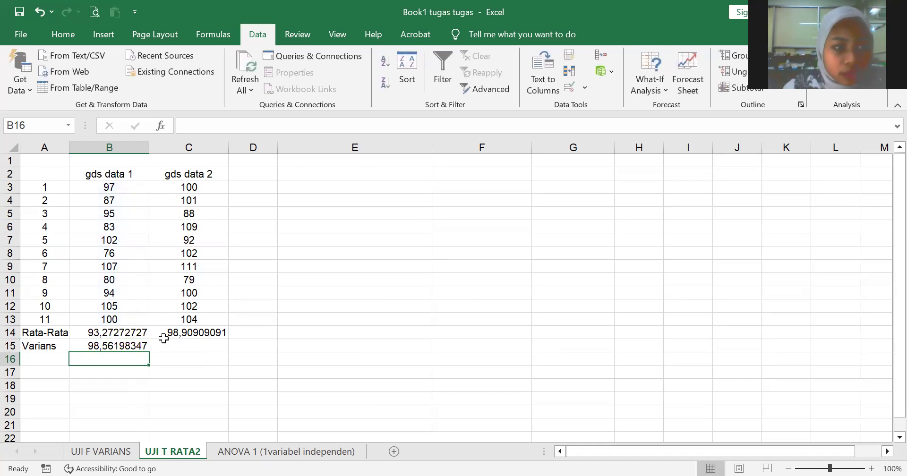
click(144, 346)
drag(173, 353, 190, 353)
click(188, 372)
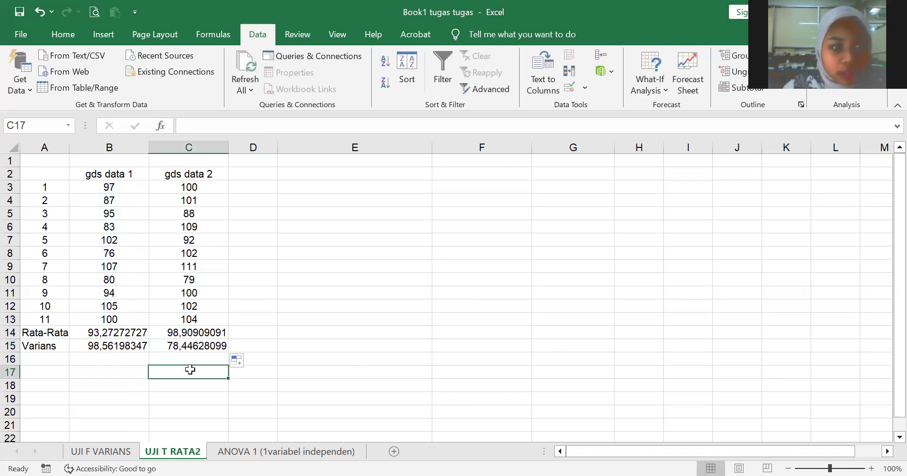
Open the t-Test: Two-Sample Assuming Equal Variances analysis tool.
click(391, 331)
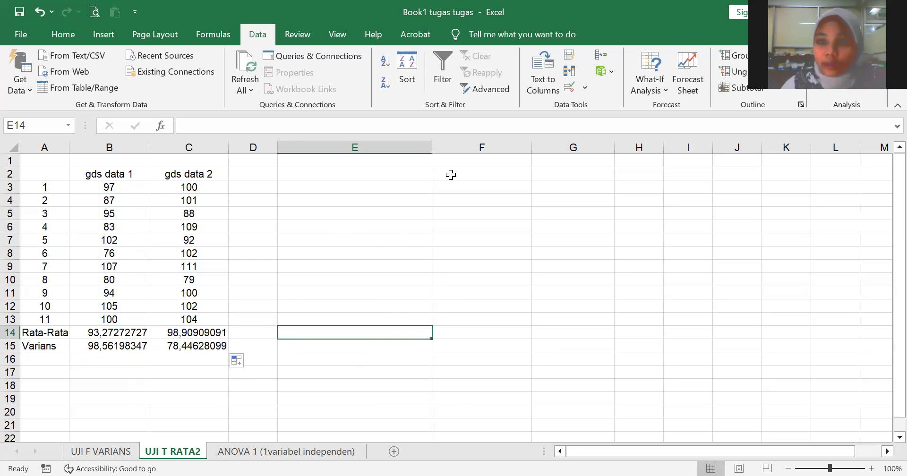
click(846, 56)
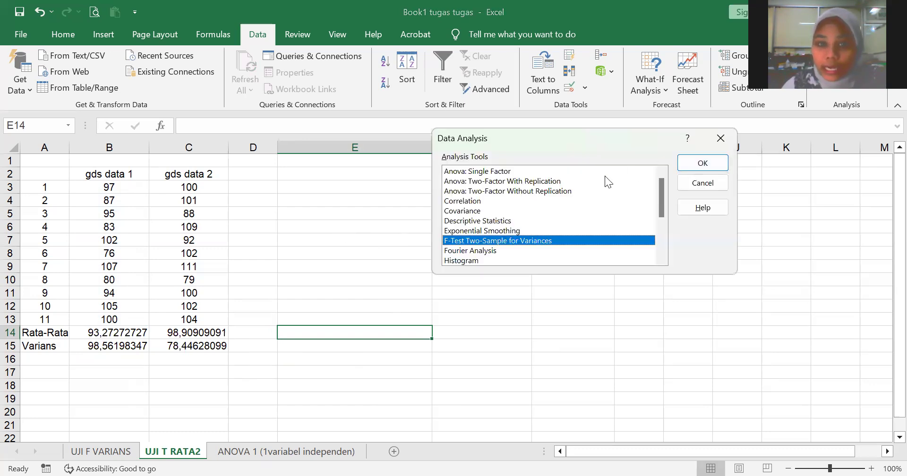
click(504, 230)
scroll(519, 222, down, 3)
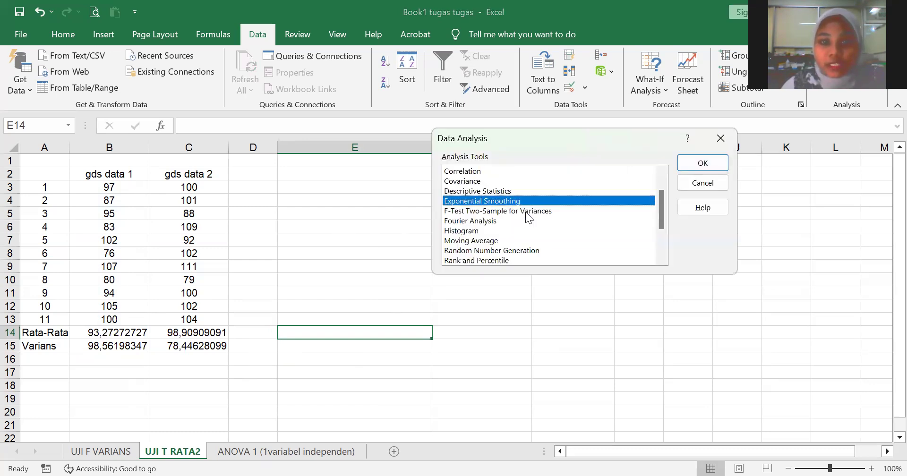
scroll(530, 218, up, 1)
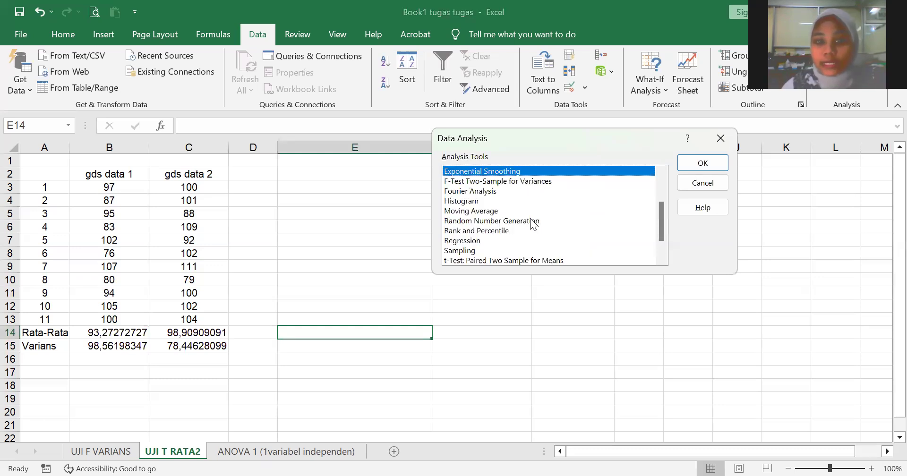
scroll(532, 223, down, 1)
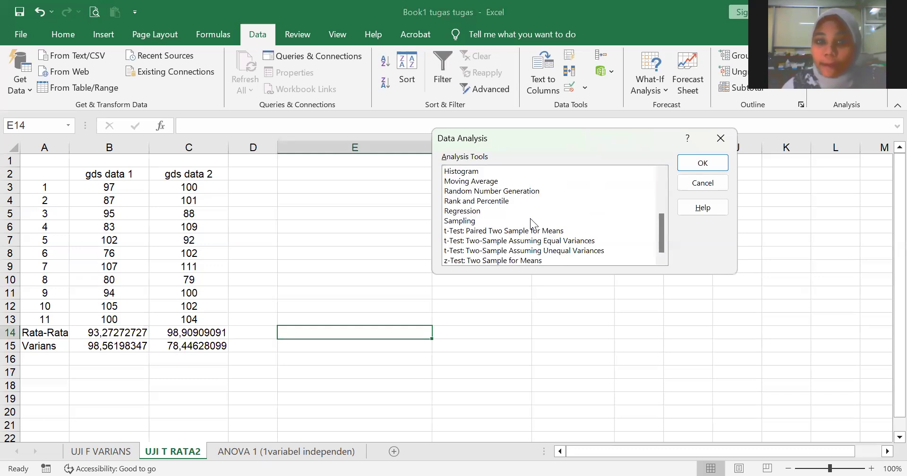
click(523, 242)
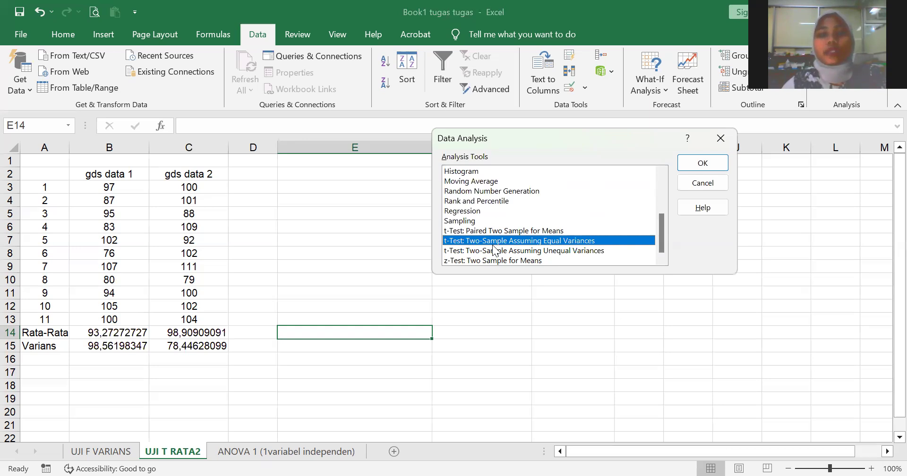
click(720, 163)
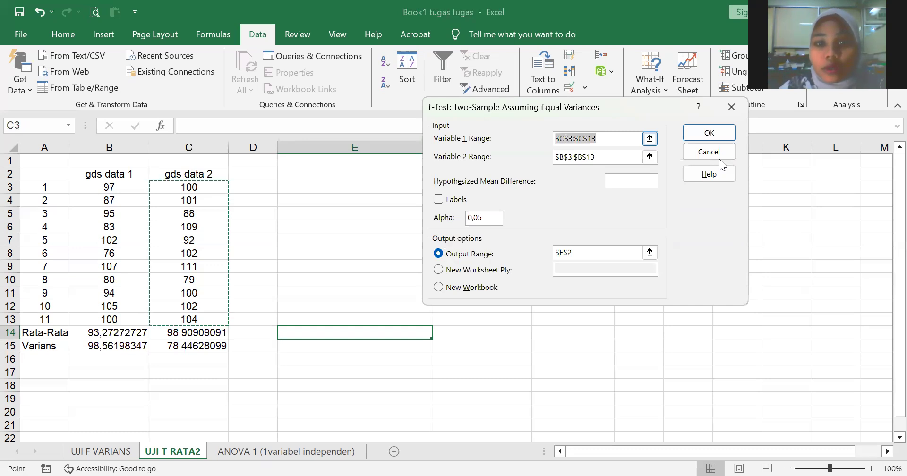
Set the t-Test's Variable 1 Range to C3:C13 and its Variable 2 Range to B3:B13.
click(650, 139)
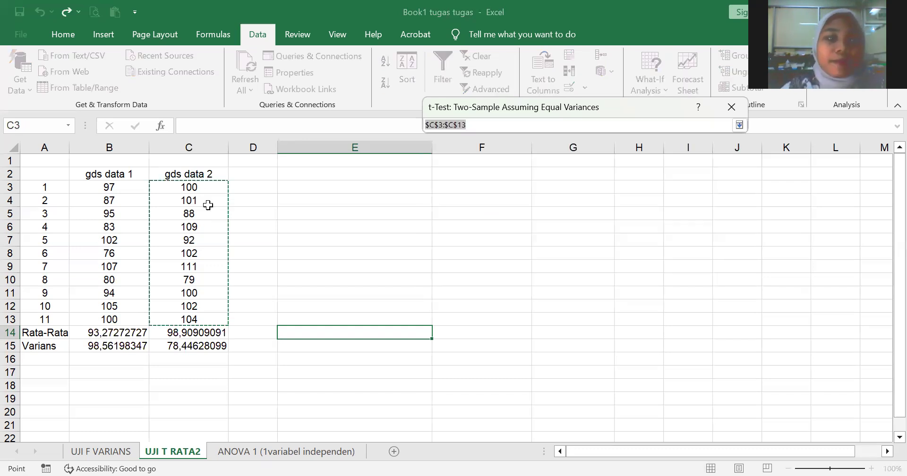
click(198, 189)
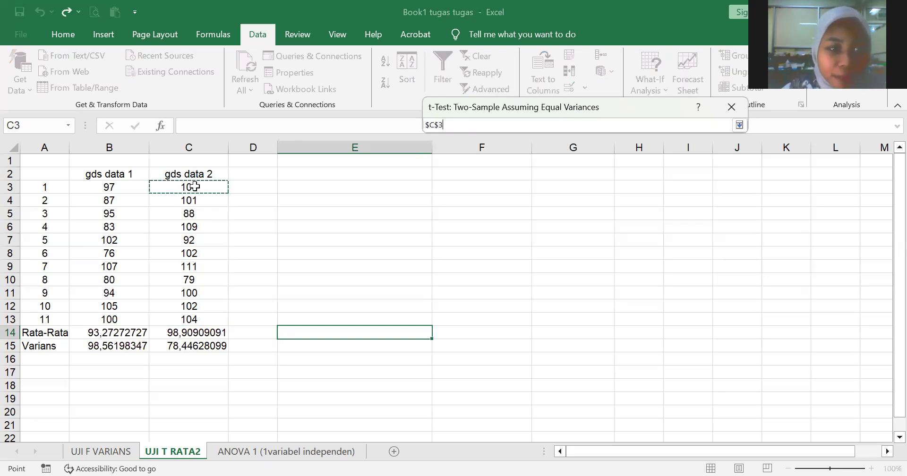
shift+click(198, 319)
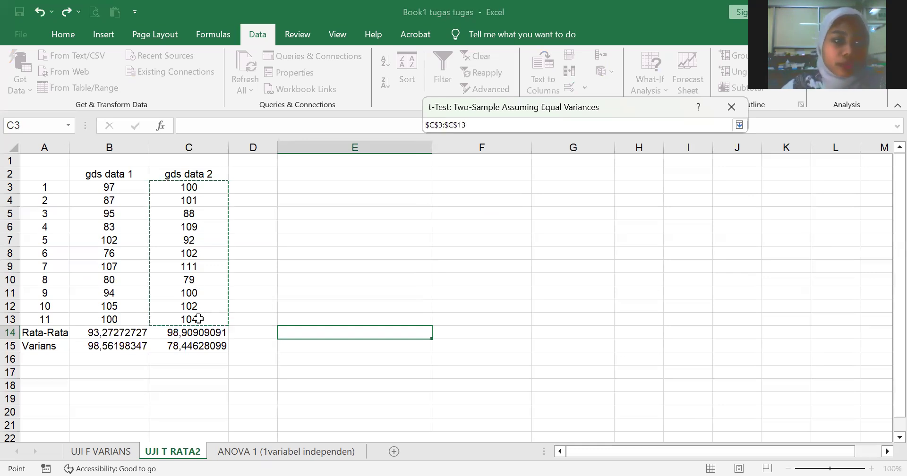
click(739, 125)
click(649, 156)
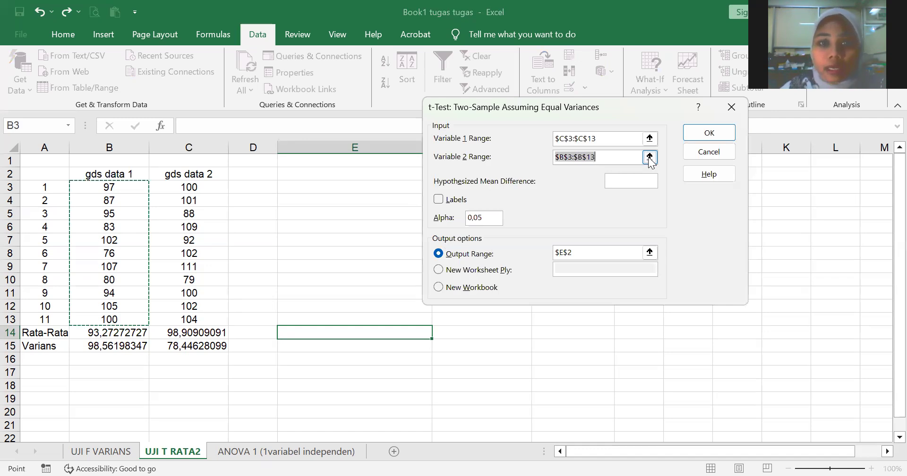
drag(115, 190, 128, 318)
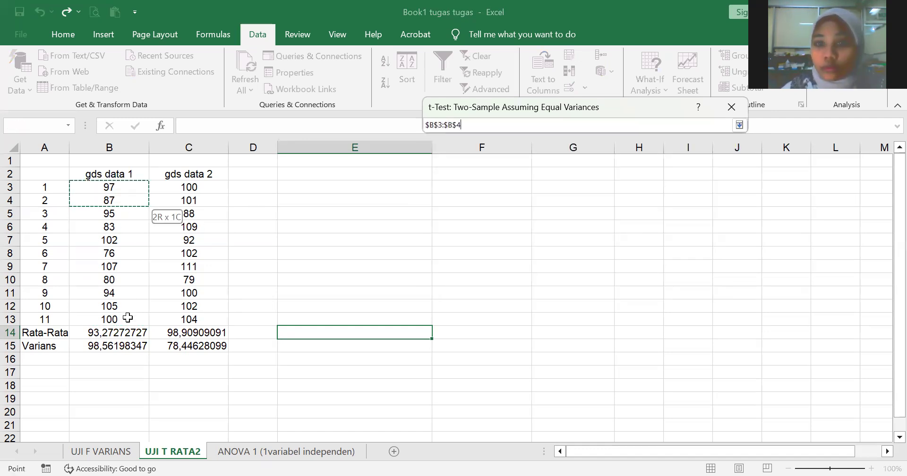
click(739, 125)
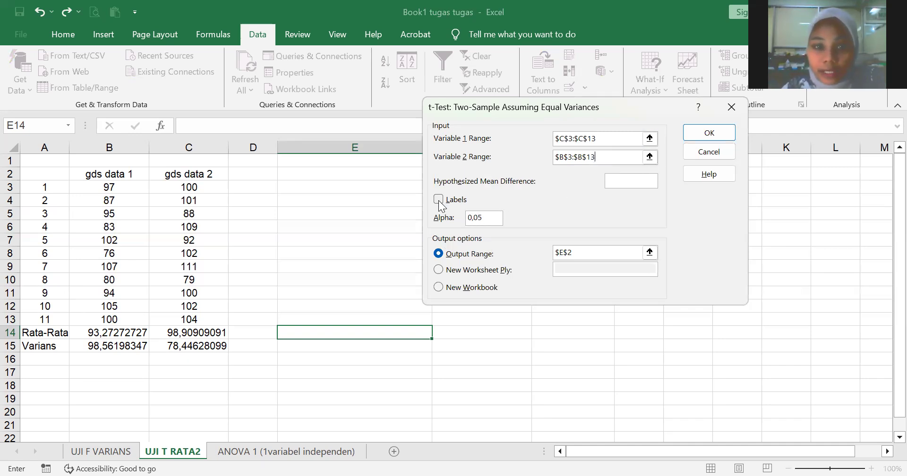
Set the t-Test's Output Range to E2 and run the analysis.
click(438, 254)
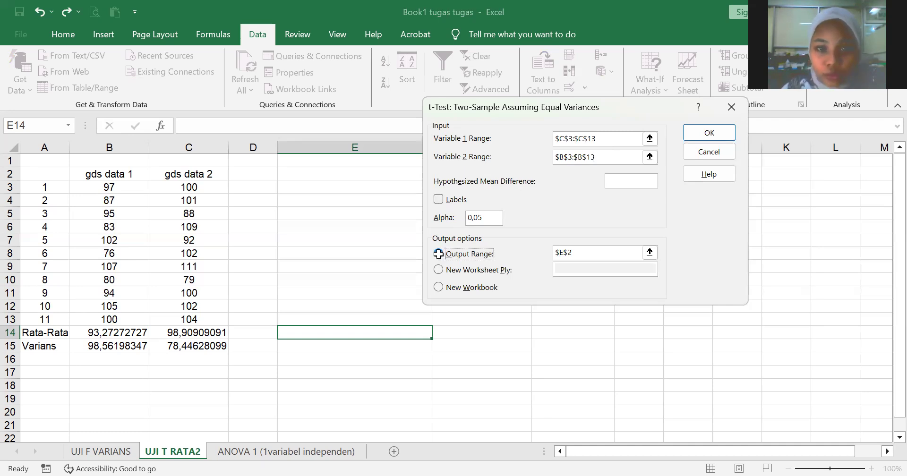
click(650, 252)
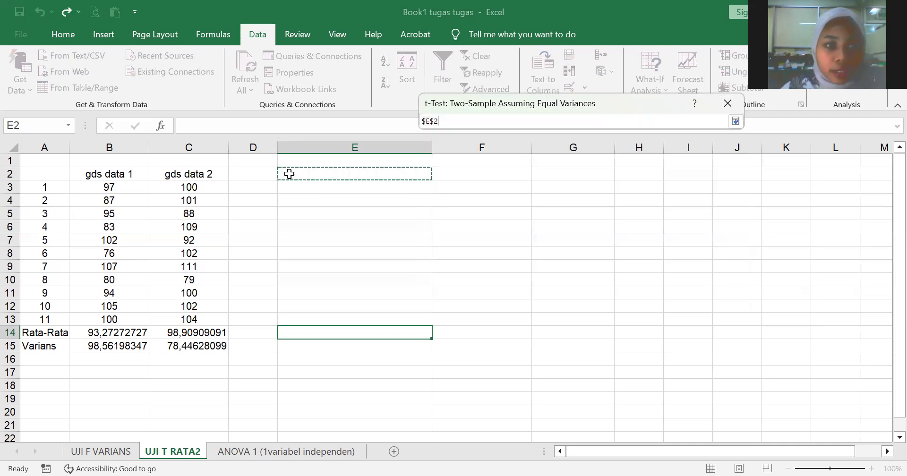
click(735, 122)
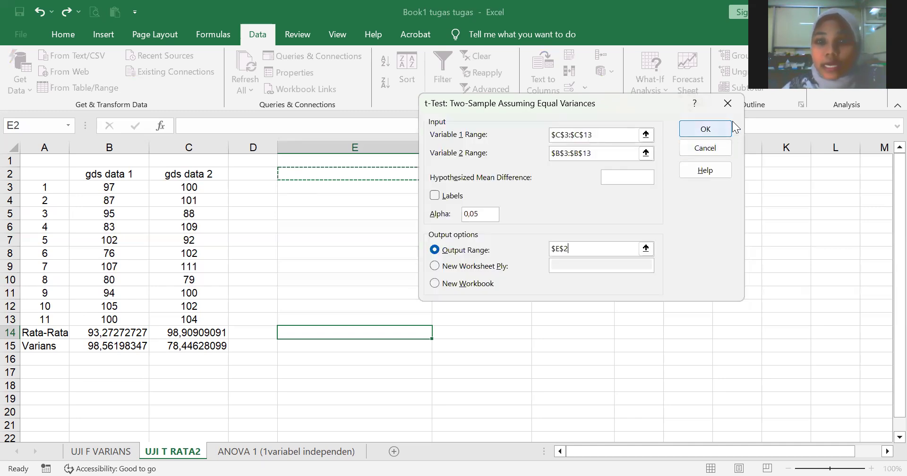
click(730, 123)
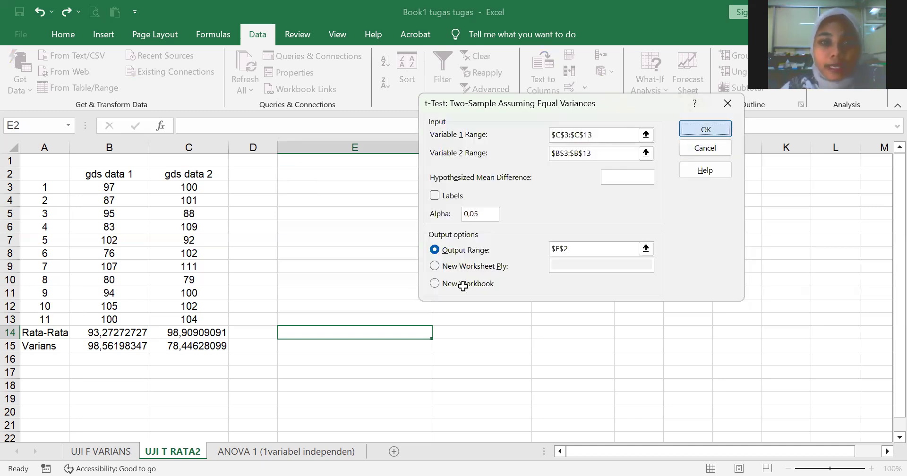
Adjust the t-Test output's column widths, narrowing column E slightly and widening columns F and G.
click(504, 146)
click(419, 145)
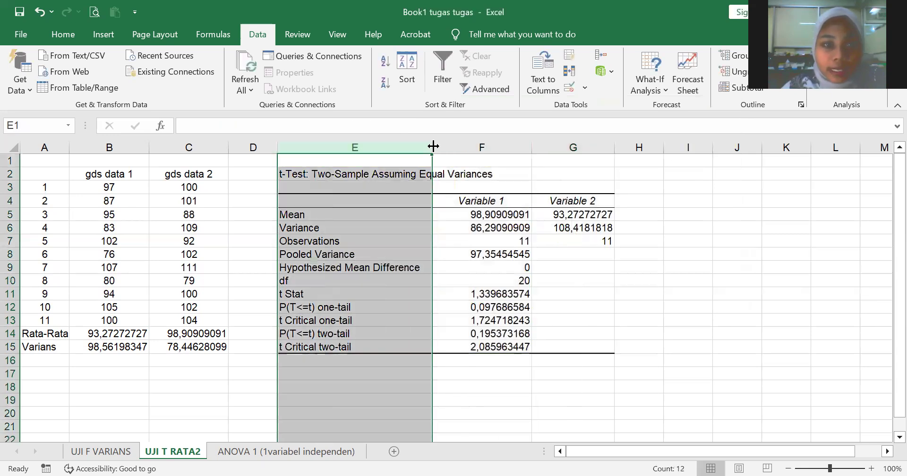
drag(433, 146, 423, 147)
click(473, 147)
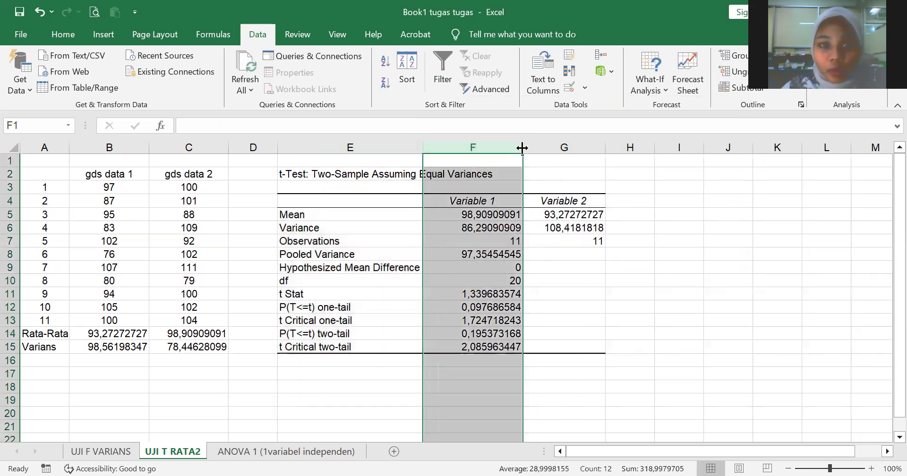
drag(522, 148, 532, 148)
click(564, 148)
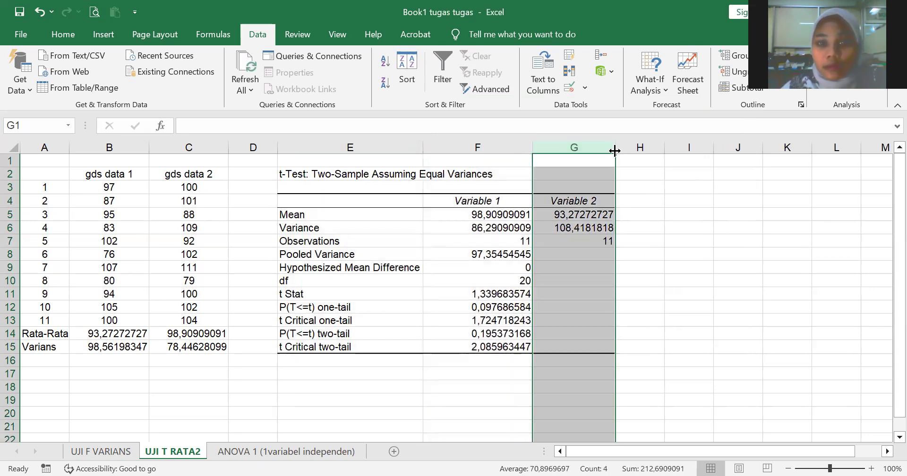
drag(615, 148, 622, 150)
Enter the heading "Uji hipotesis" in E17 below the t-Test output.
scroll(330, 340, down, 2)
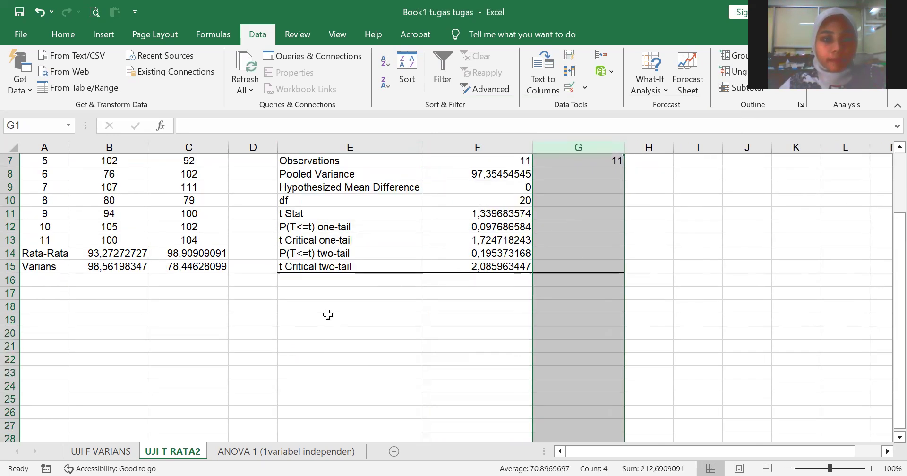
click(323, 290)
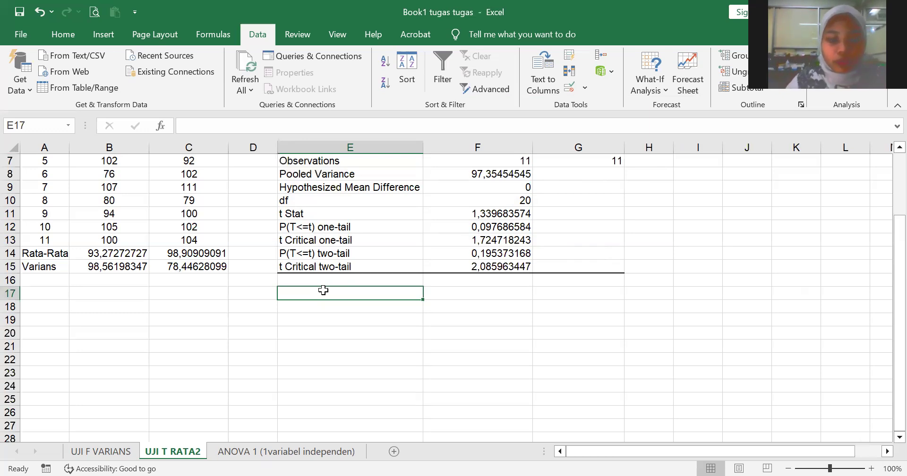
text(U)
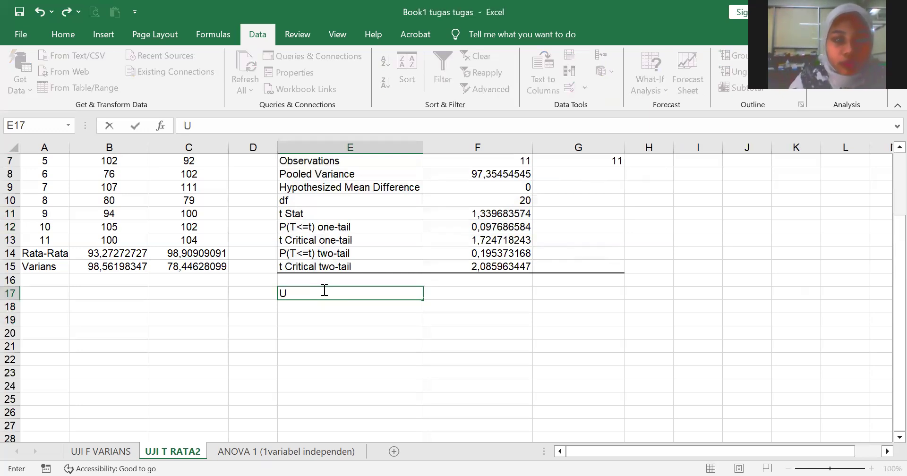
text(ji hi)
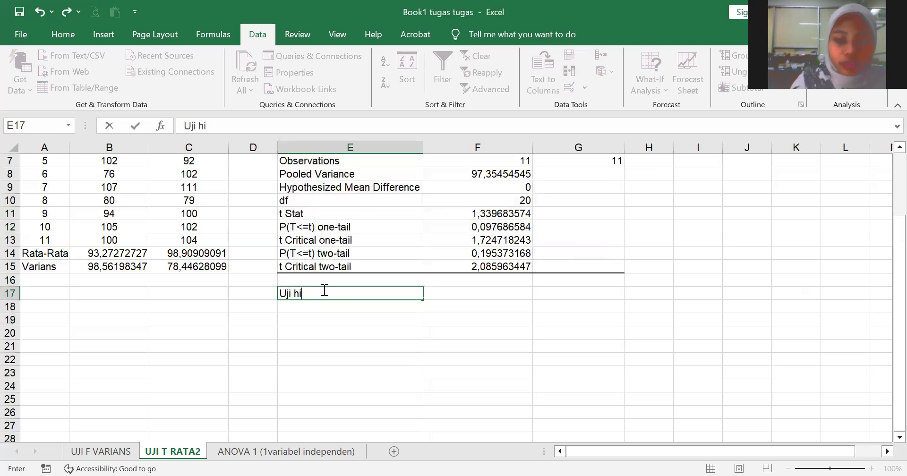
text(potesis)
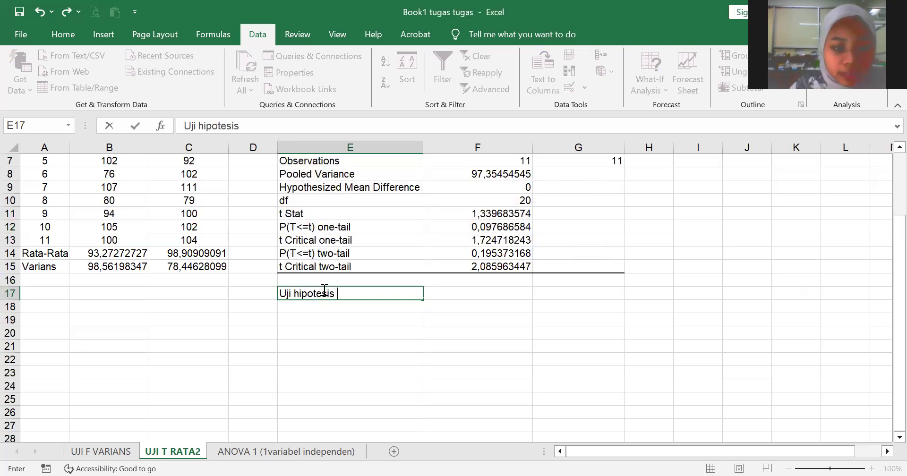
key(Return)
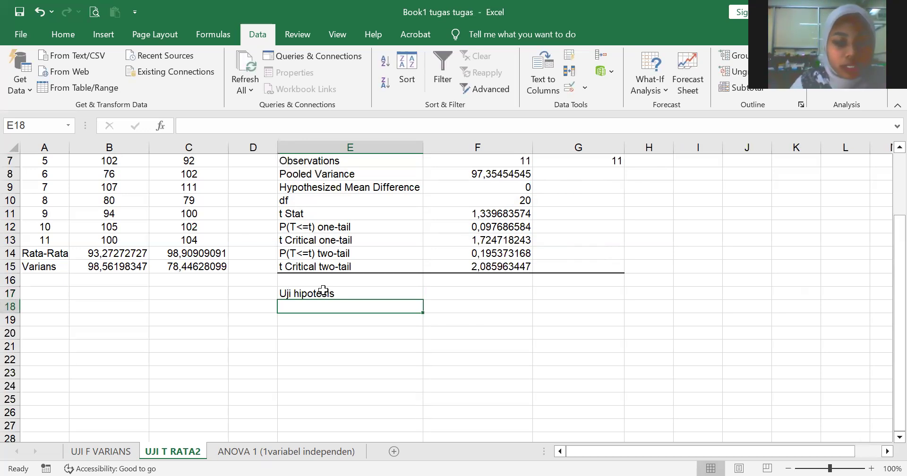
Enter "H0 diterima dan H1 ditolak jika T hitung < T tabel maka rata-rata kedua kelompok data adalah sama" in E18.
text(H0 di)
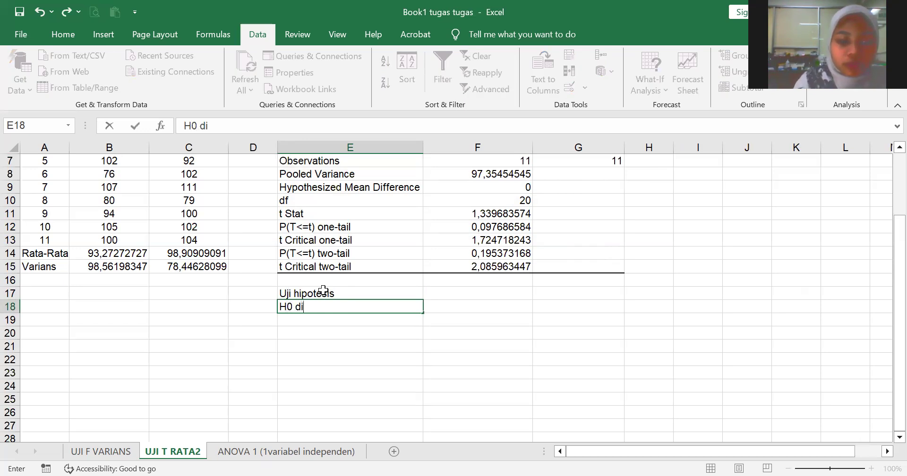
text(terima d)
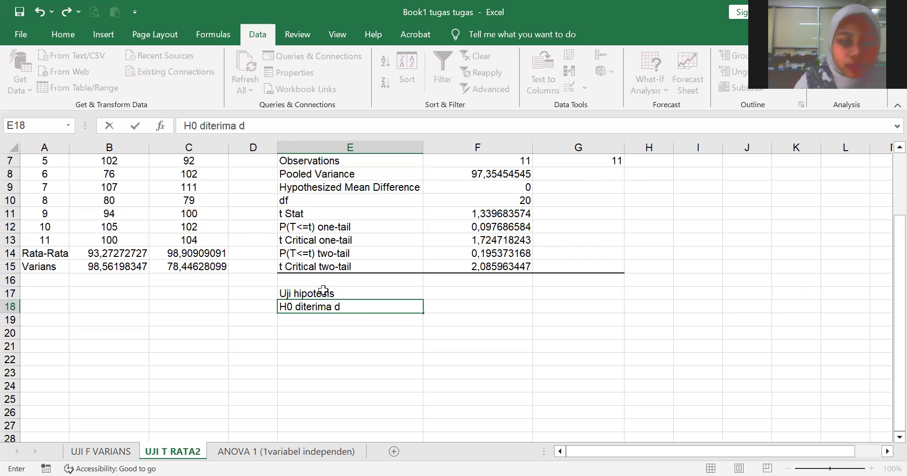
text(an H1)
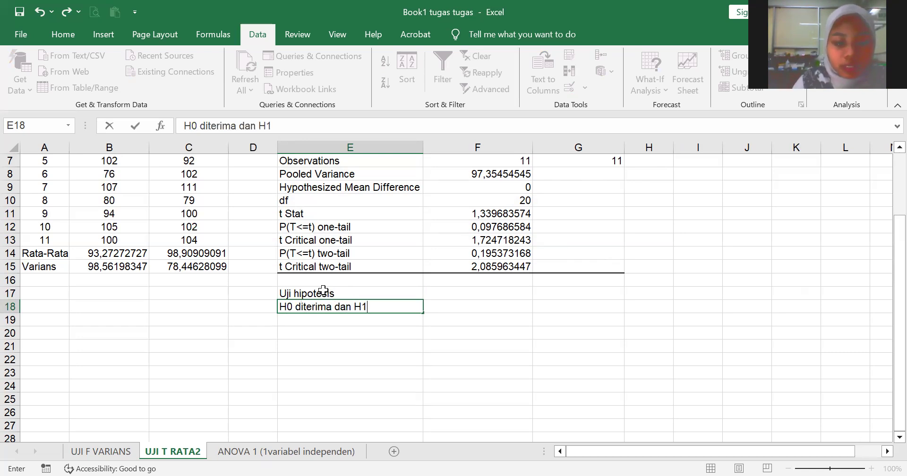
text( ditolak)
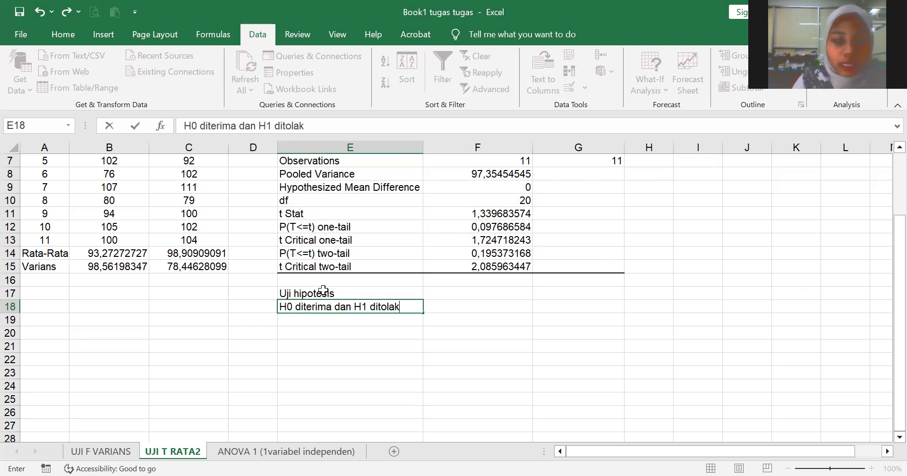
text( j)
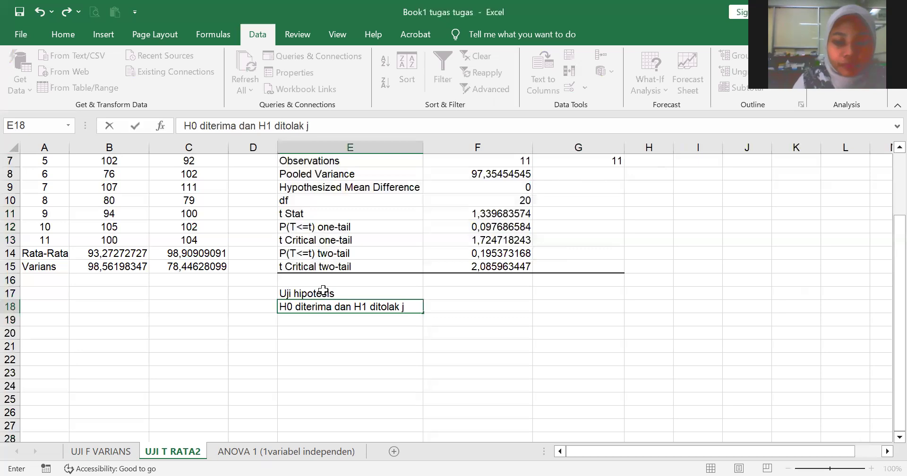
text(ika T hitung )
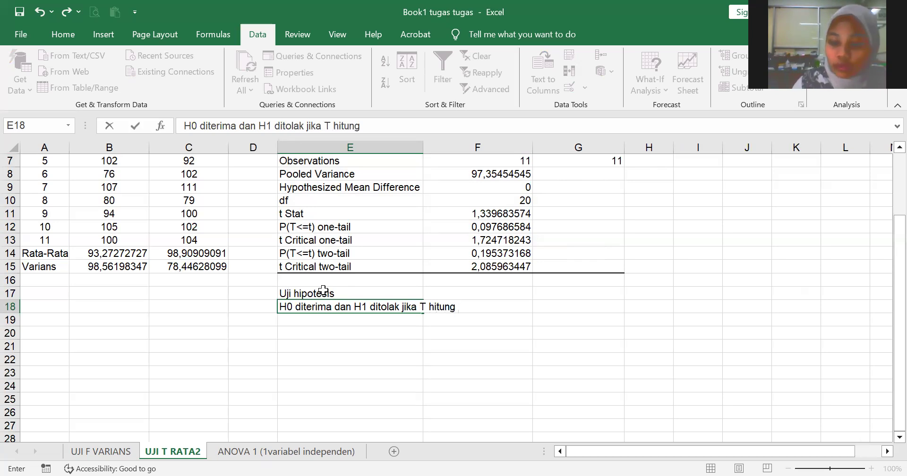
text(< T)
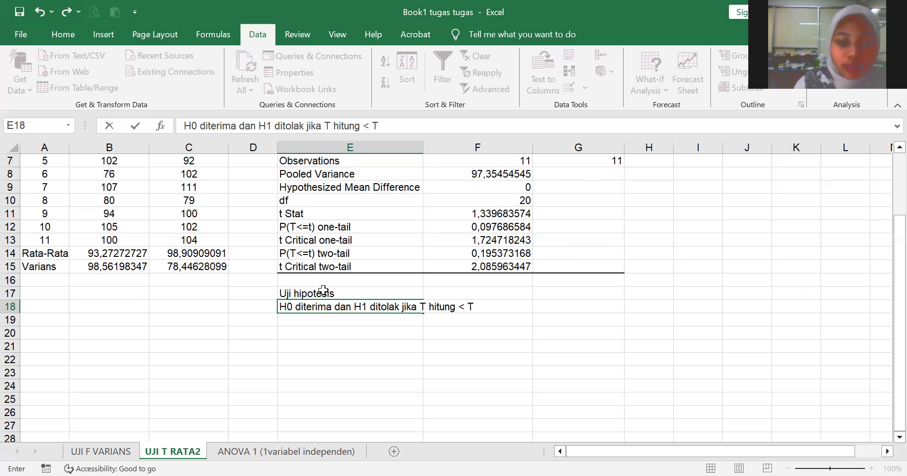
text( tab)
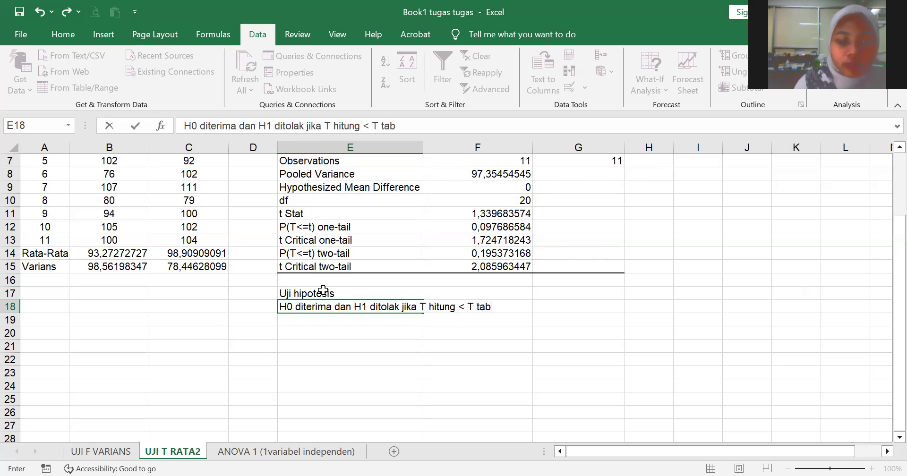
text(el maka )
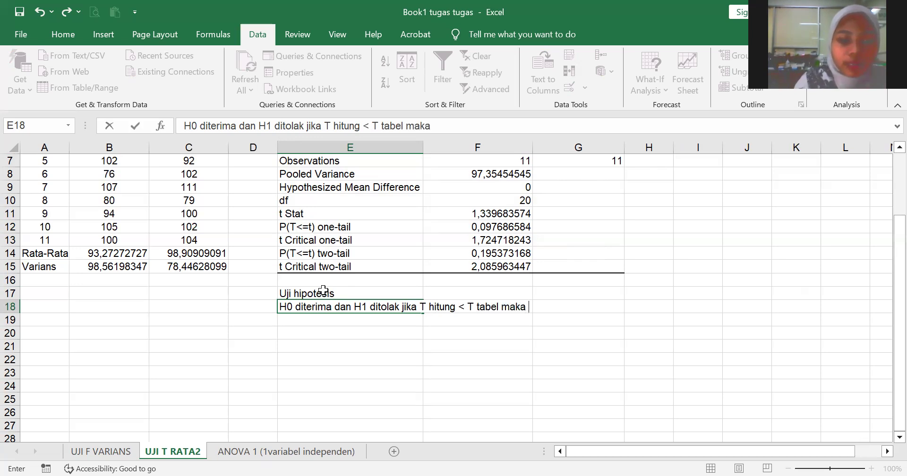
text(rata-rata k)
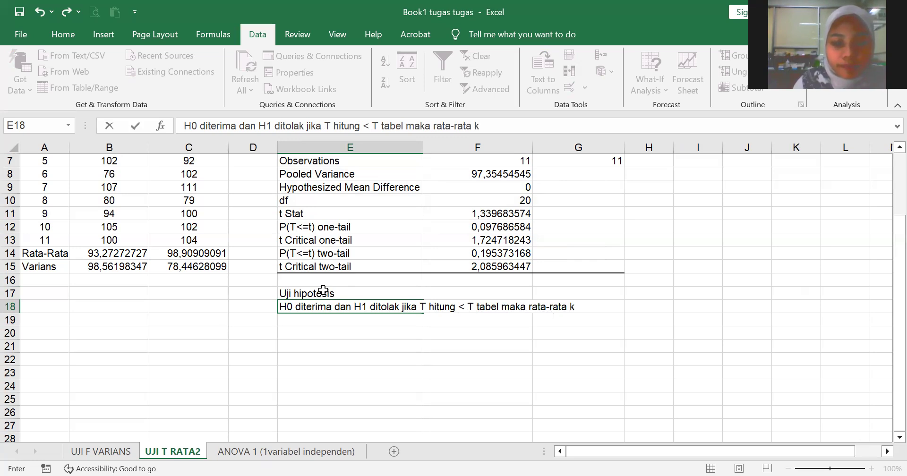
text(edua )
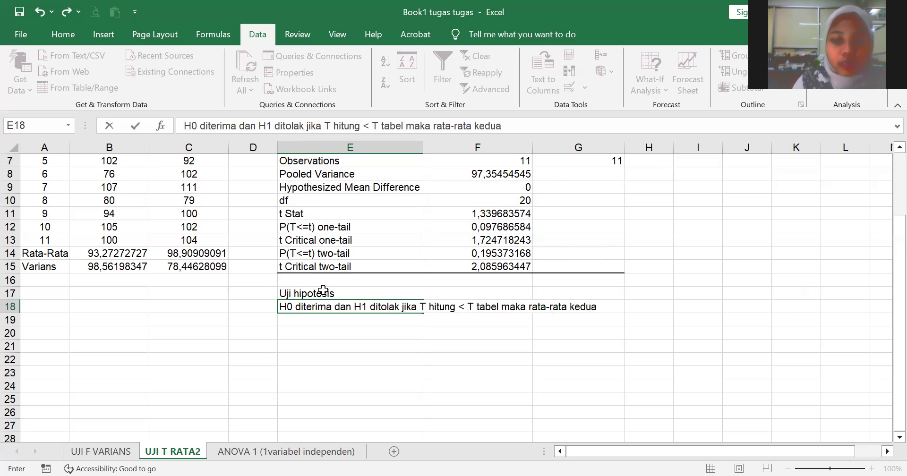
text(kelompok data adalaj)
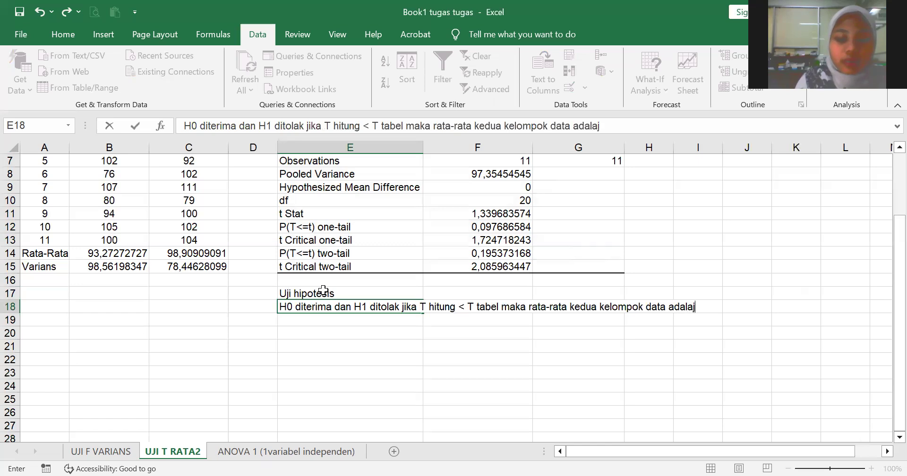
key(BackSpace)
text(h sama)
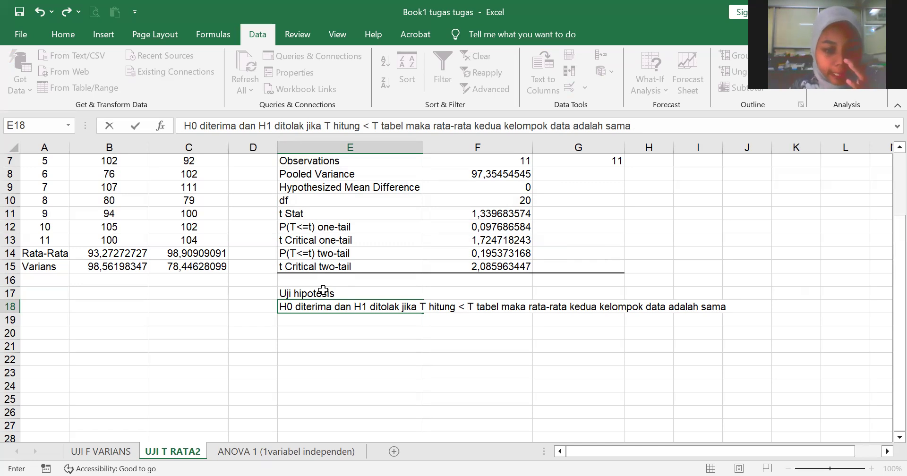
key(Return)
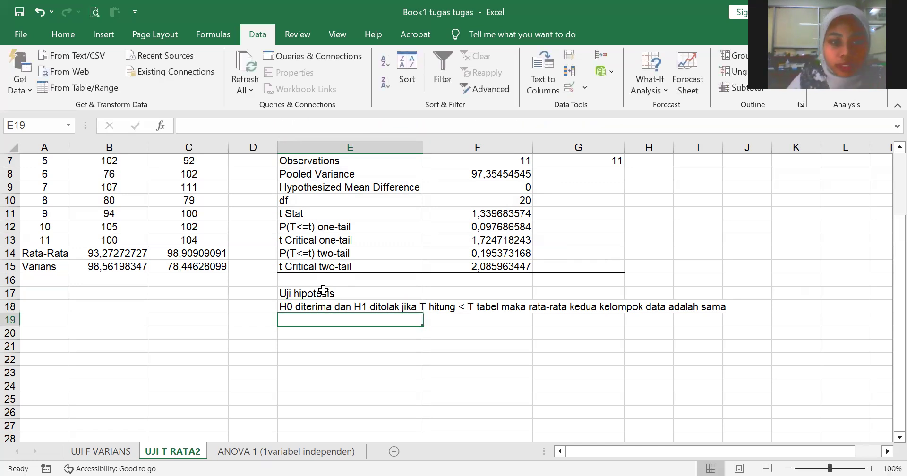
Enter "H1 diterima dan H0 ditolak jika T hitung > T tabel maka rata-rata kedua kelompok data adalah berbeda signifikan" in E19.
text(h)
key(BackSpace)
key(BackSpace)
text(H1 dite)
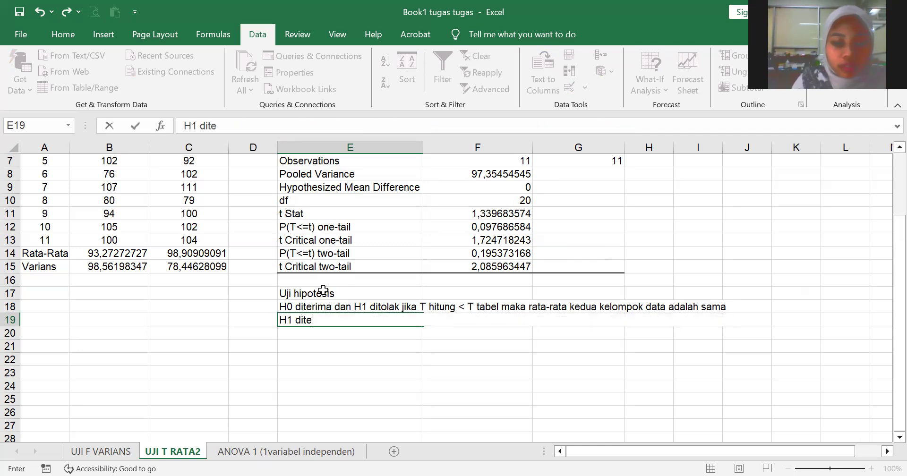
text(rima dan H)
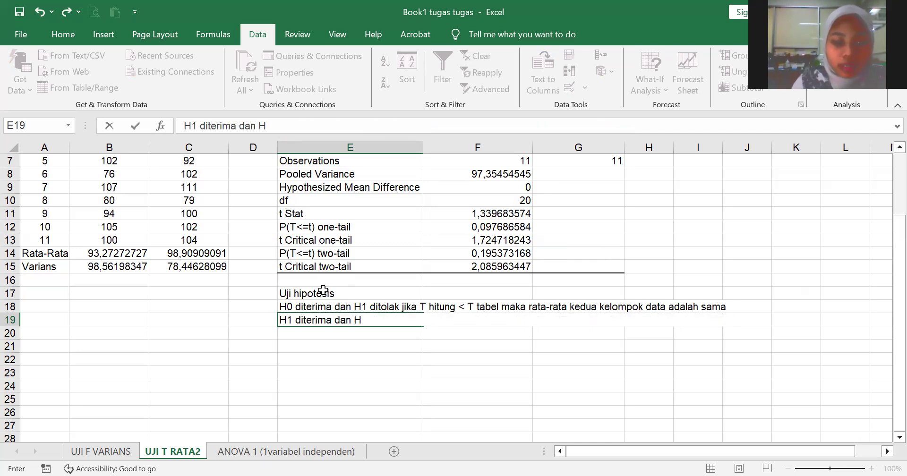
text(0 dito)
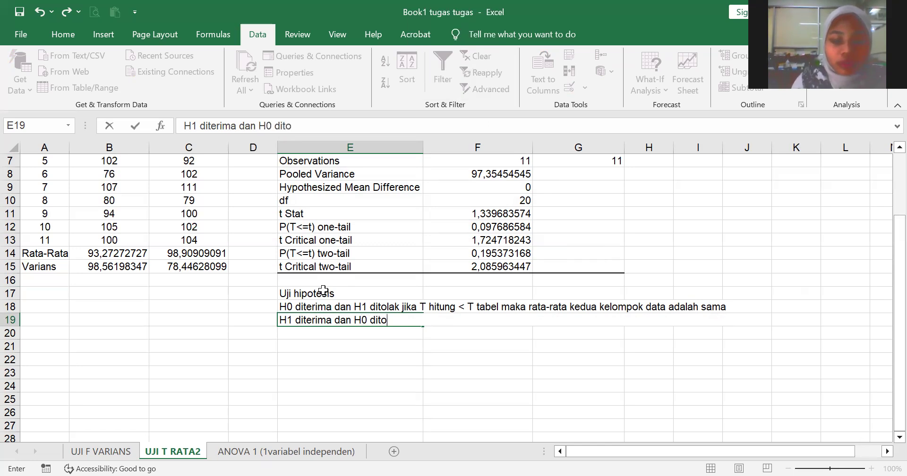
text(lak jika T hitung)
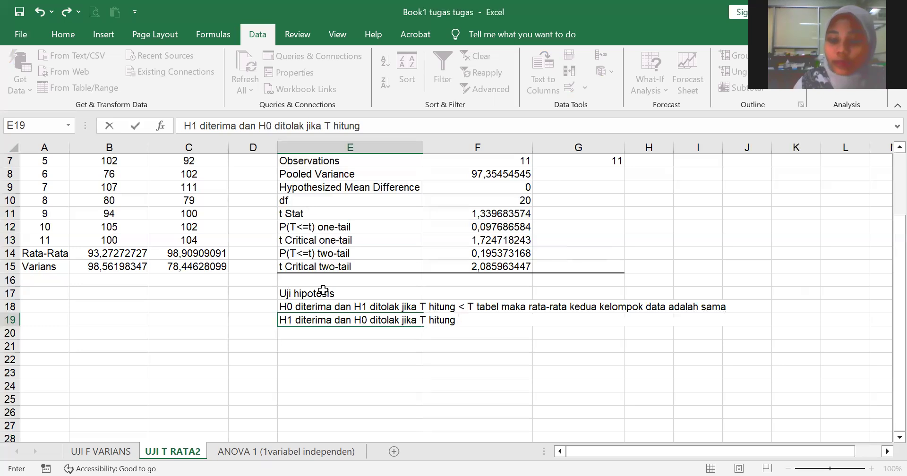
text( > T tabe)
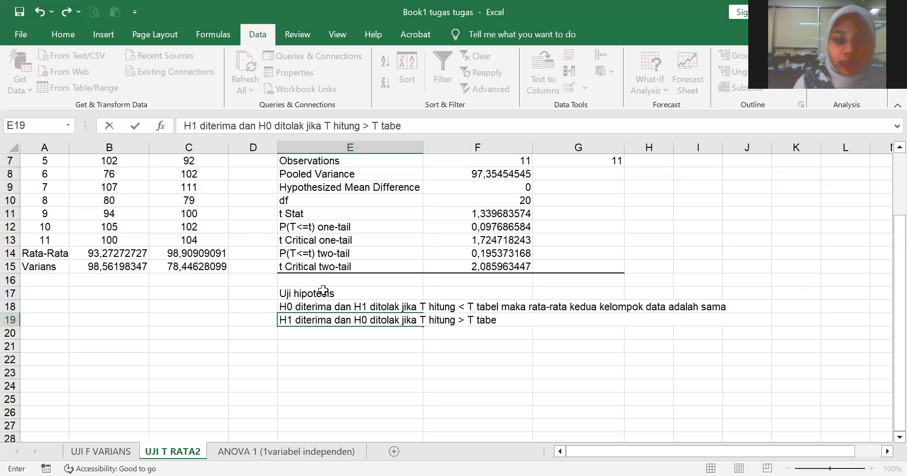
text(l maka n)
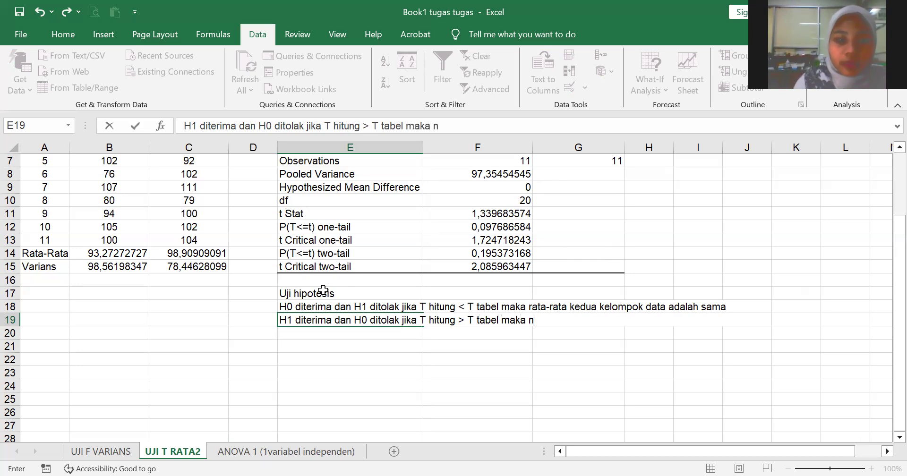
key(BackSpace)
text(rata-rata kedua kelompok )
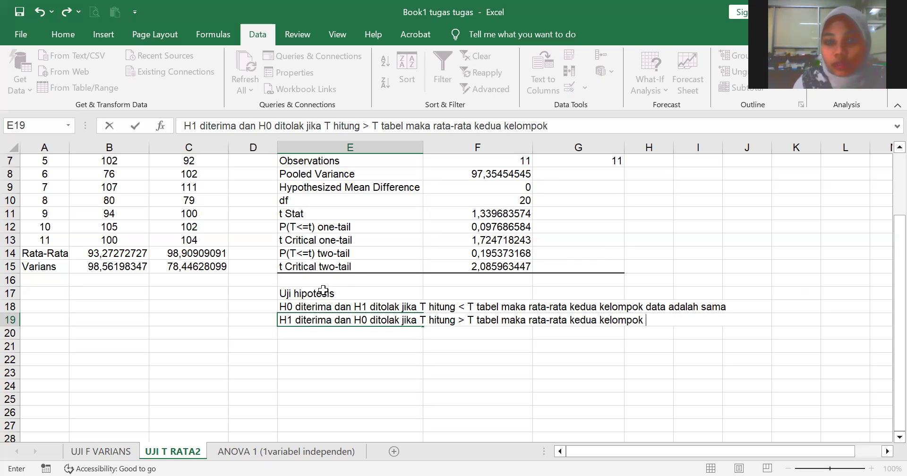
text(data adalaj)
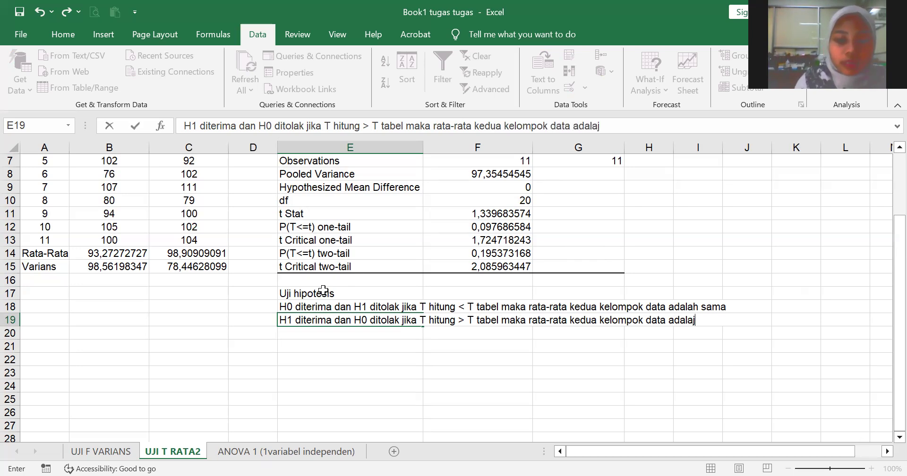
key(BackSpace)
text(h )
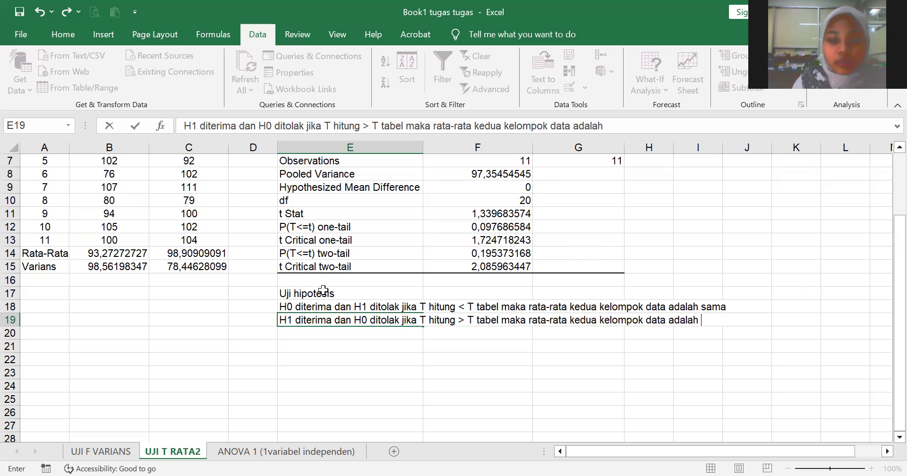
text(berd)
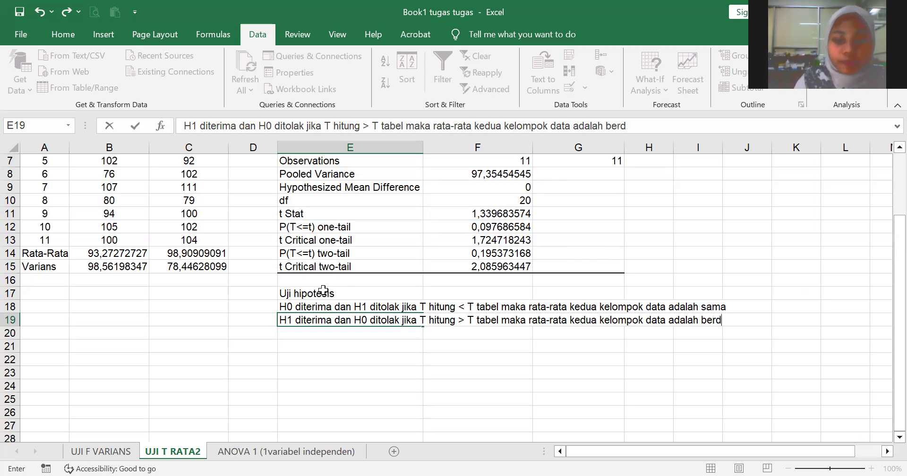
key(BackSpace)
text(beda s)
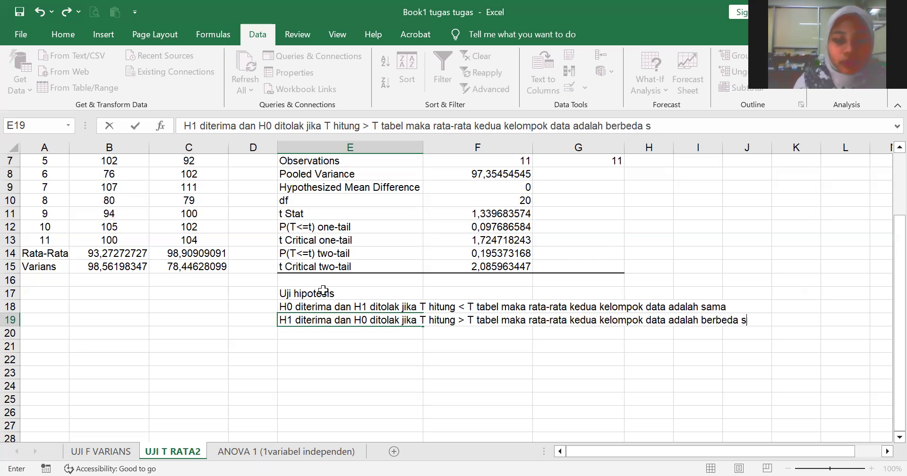
text(ignifikan)
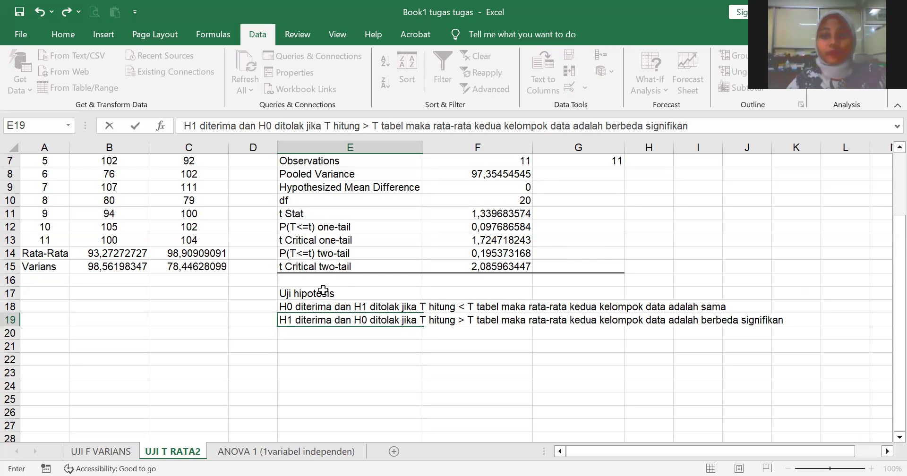
click(574, 268)
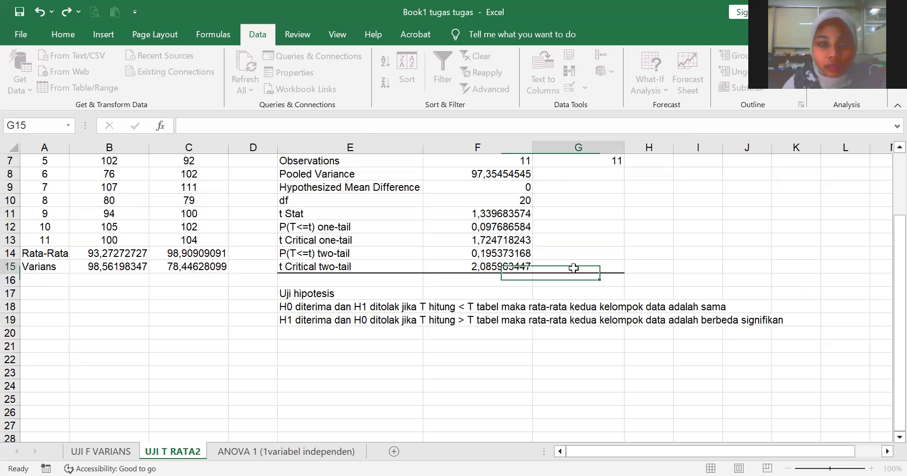
Label the t Stat row "T Hitung" in G11 and the t Critical two-tail row "T Tabel" in G15.
click(566, 213)
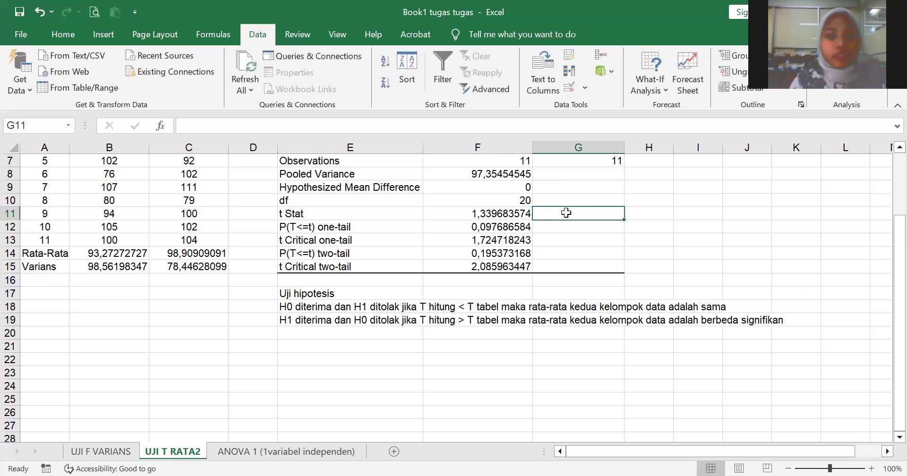
text(T)
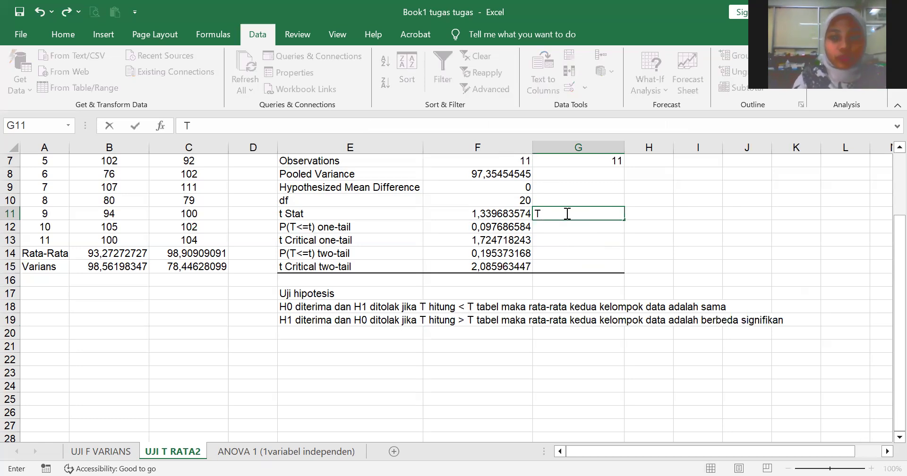
text( Hitu)
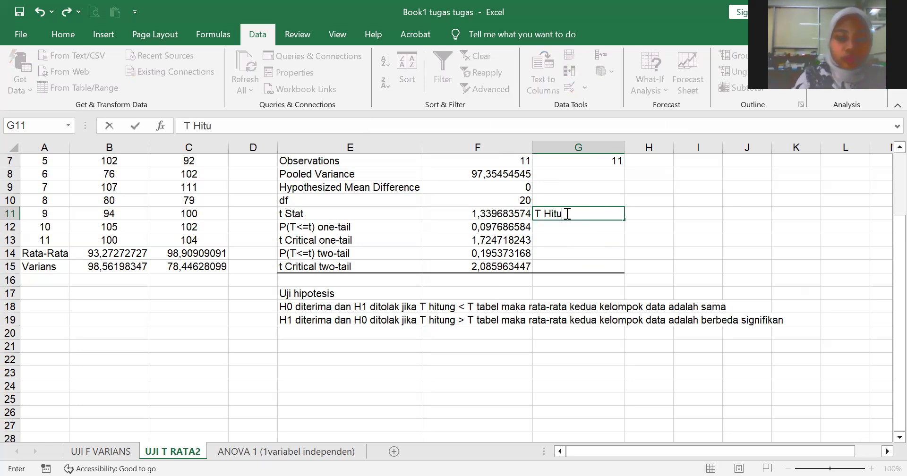
text(ng)
click(550, 266)
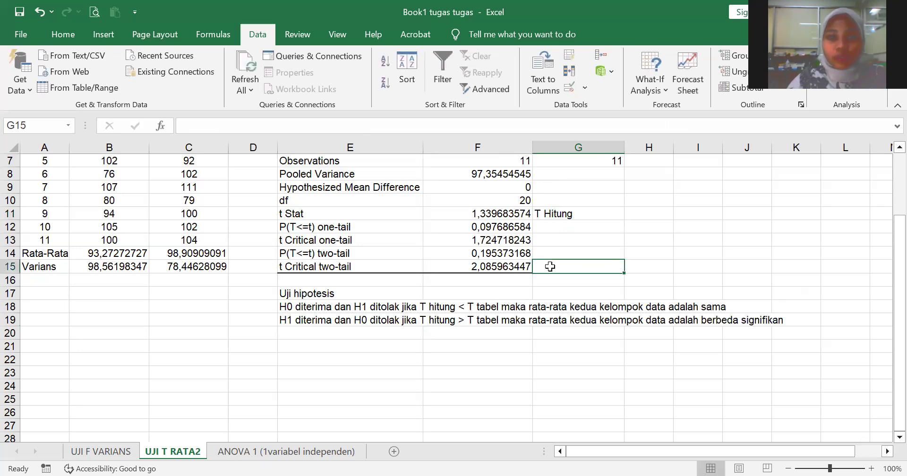
text(T tabel)
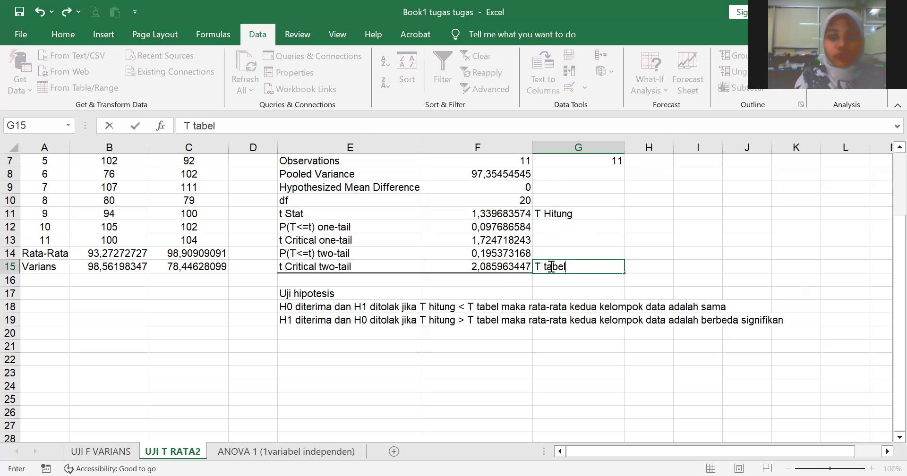
click(547, 265)
key(BackSpace)
text(T)
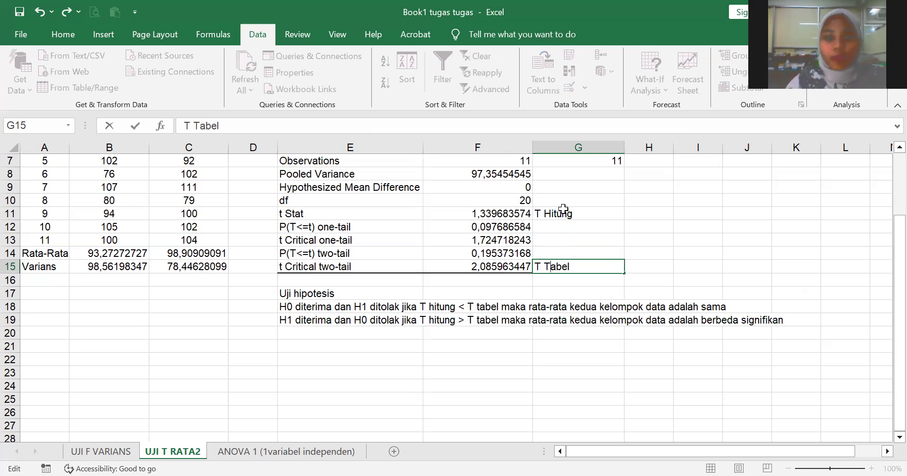
Centre the "T Hitung" and "T Tabel" labels horizontally in G11:G15.
drag(563, 209, 565, 269)
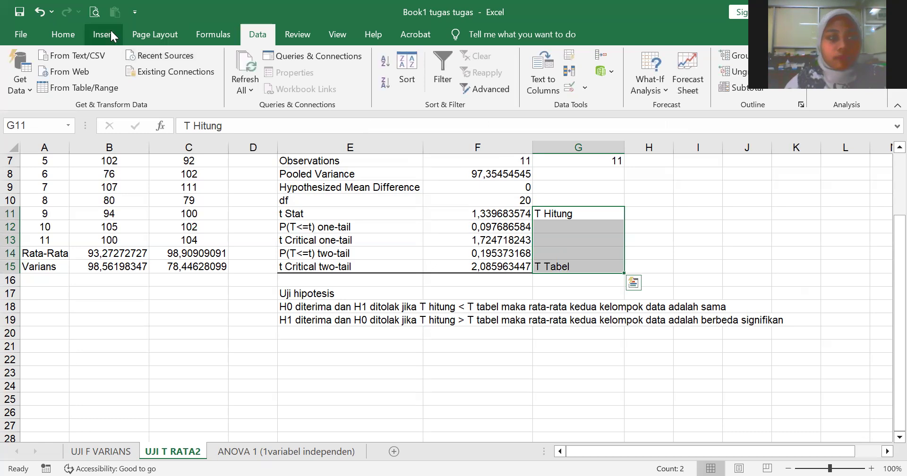
click(63, 34)
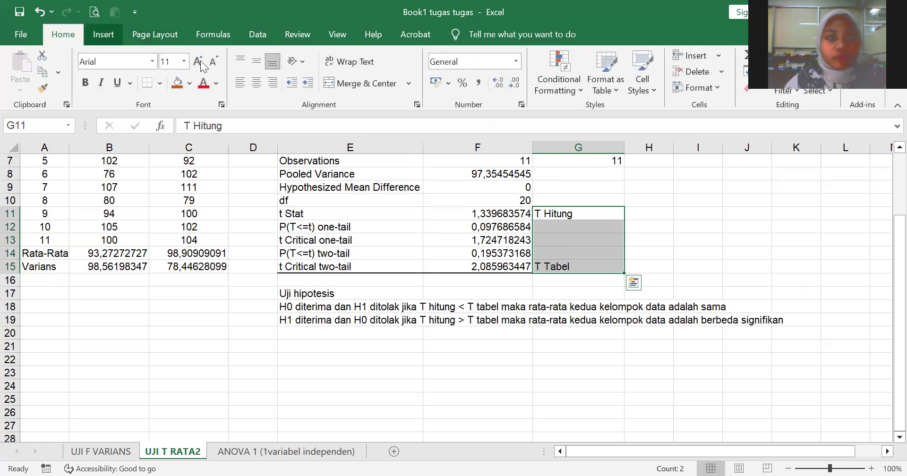
click(257, 84)
click(395, 201)
click(730, 265)
scroll(700, 251, up, 1)
scroll(700, 251, up, 2)
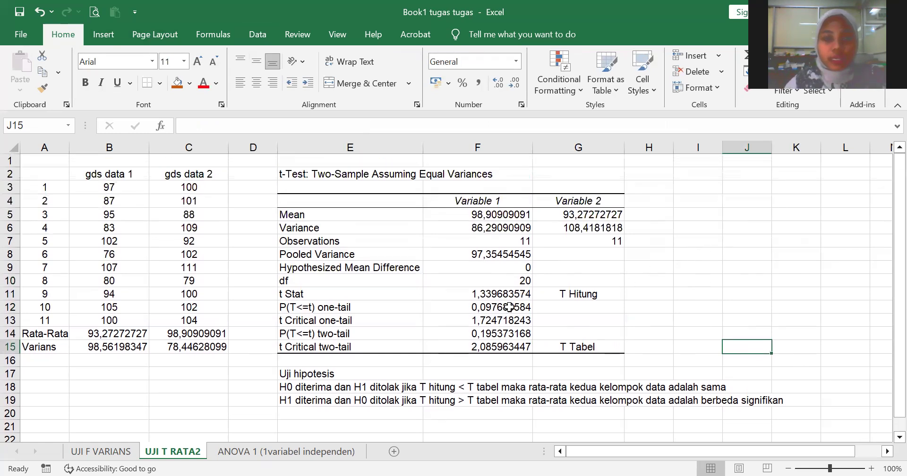
Fill the t Stat row E11:G11 with light blue and the t Critical two-tail row E15:G15 with light orange.
click(443, 295)
drag(326, 294, 569, 291)
click(190, 84)
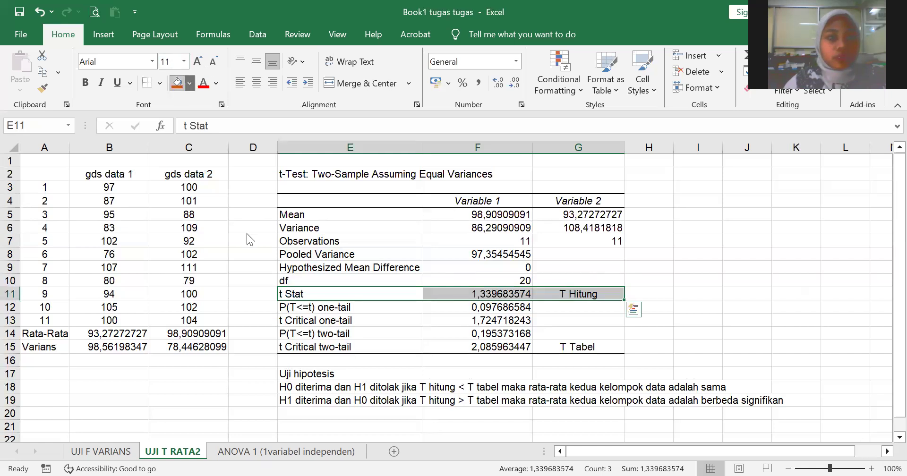
click(260, 209)
drag(359, 348, 574, 348)
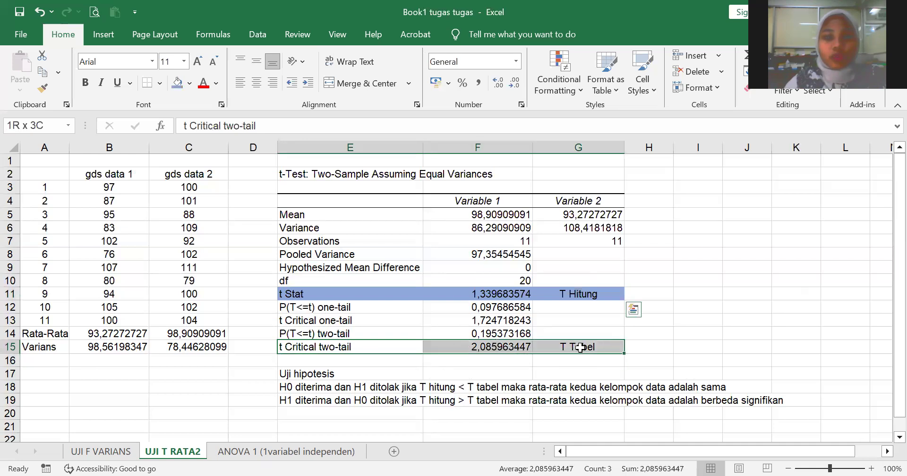
click(191, 83)
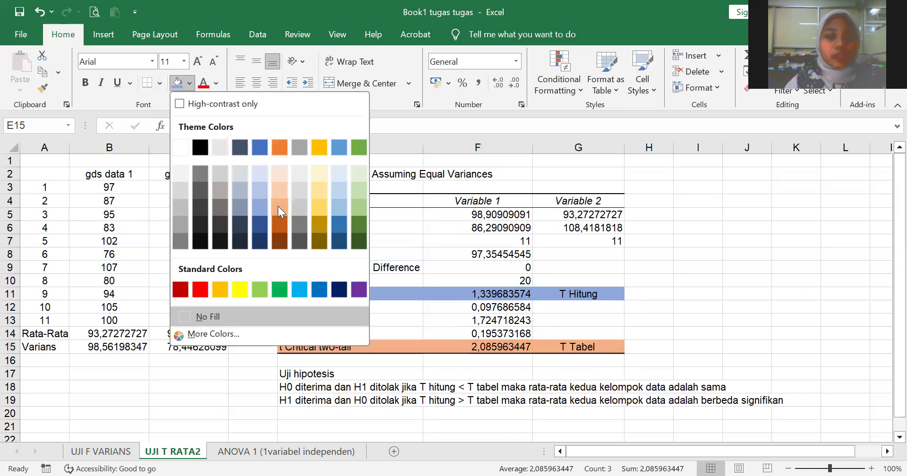
click(279, 207)
click(437, 360)
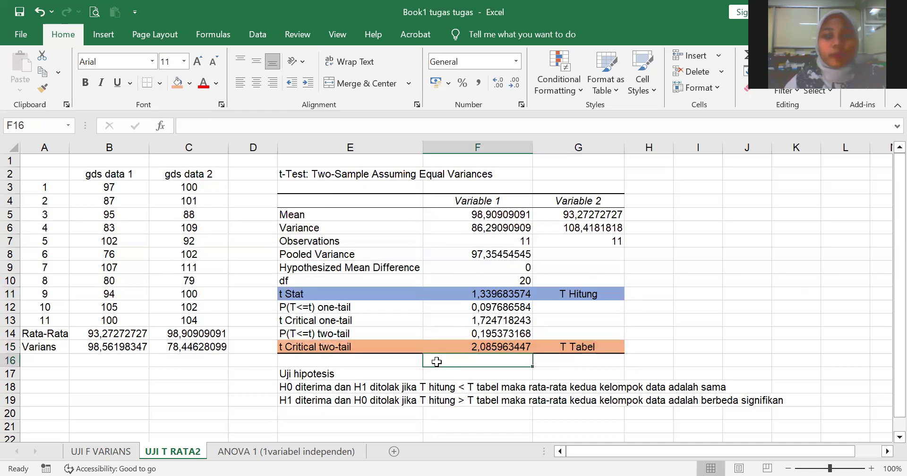
scroll(573, 330, down, 2)
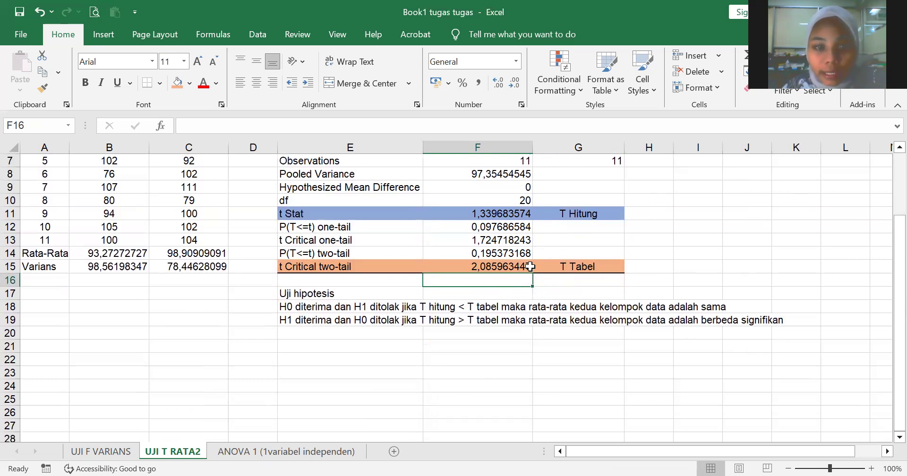
click(432, 308)
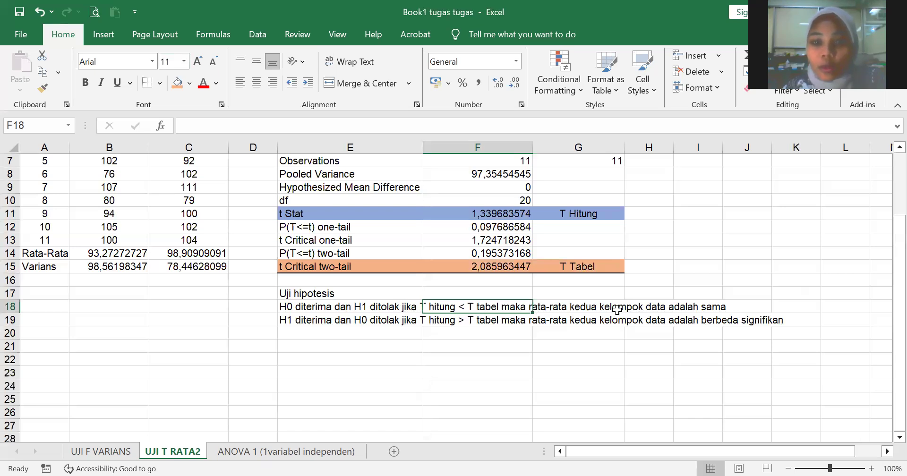
click(658, 256)
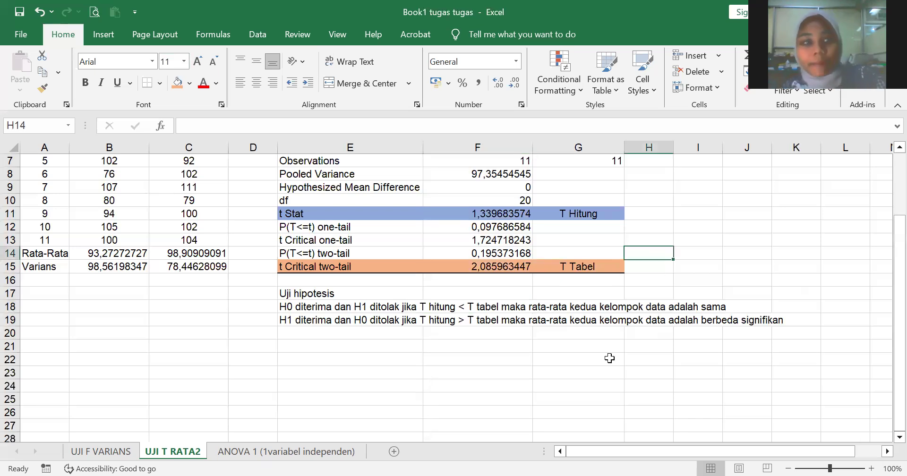
click(559, 371)
click(194, 335)
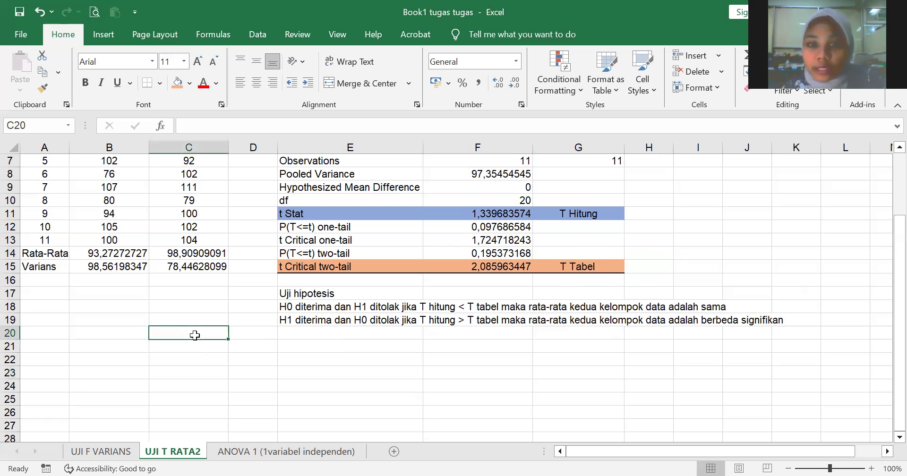
Highlight the "H0 diterima" statement across E18:J18 with the light orange fill.
drag(280, 306, 753, 308)
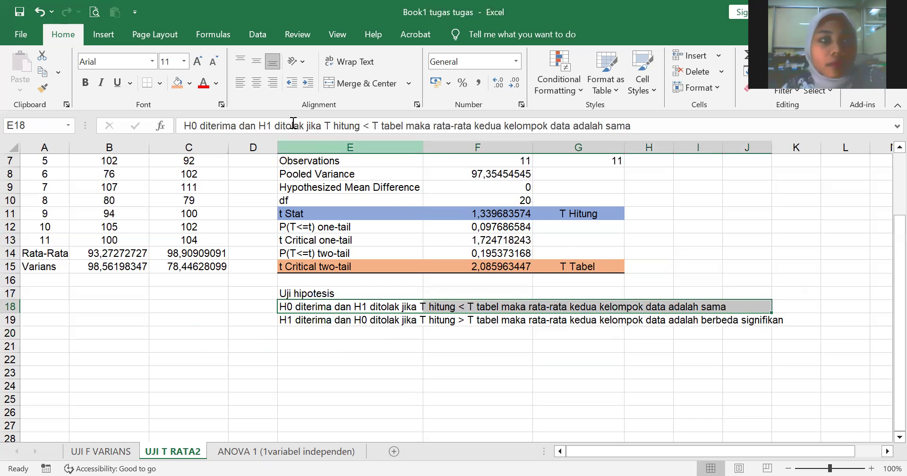
click(179, 84)
click(232, 306)
click(360, 361)
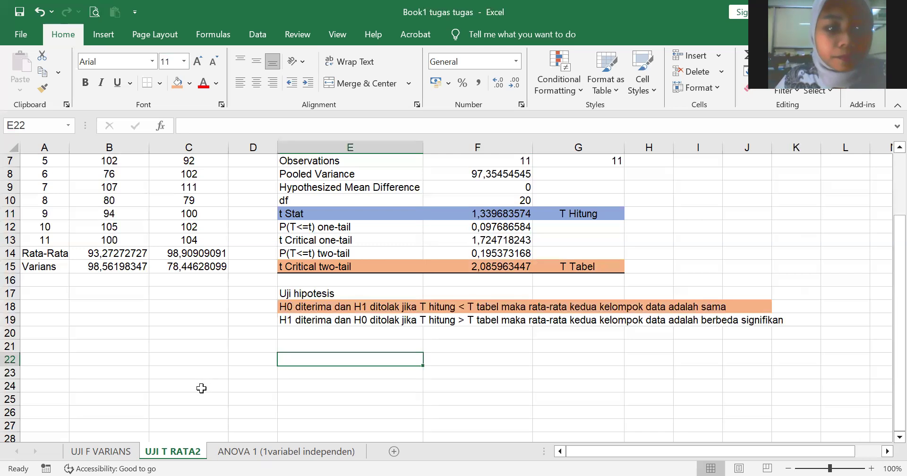
On the UJI F VARIANS sheet, highlight the "H0 diterima" statement across E14:K14 with the light orange fill.
click(101, 452)
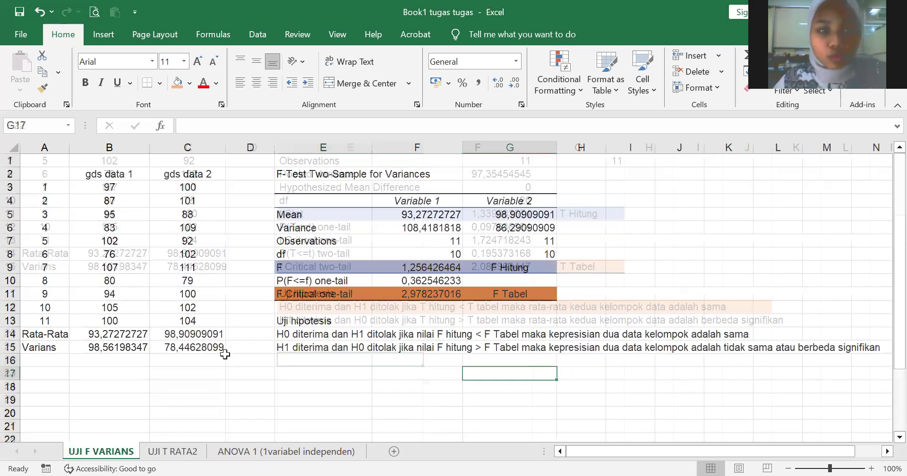
drag(286, 334, 725, 332)
click(178, 84)
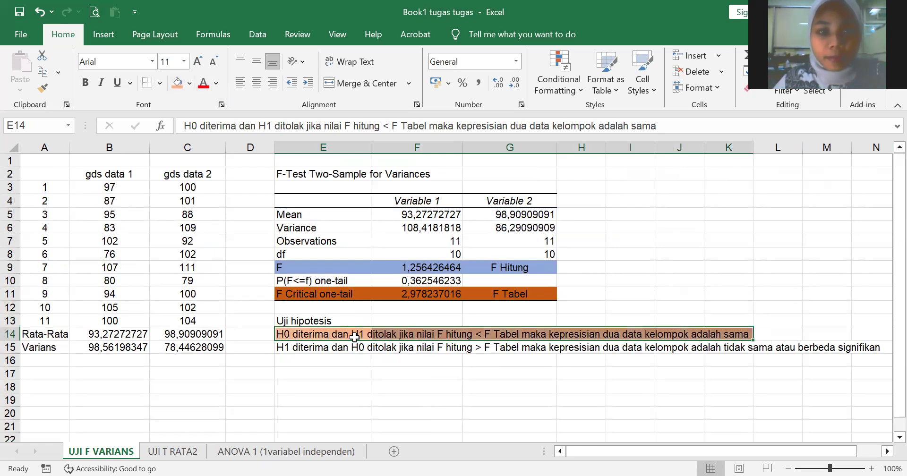
click(355, 361)
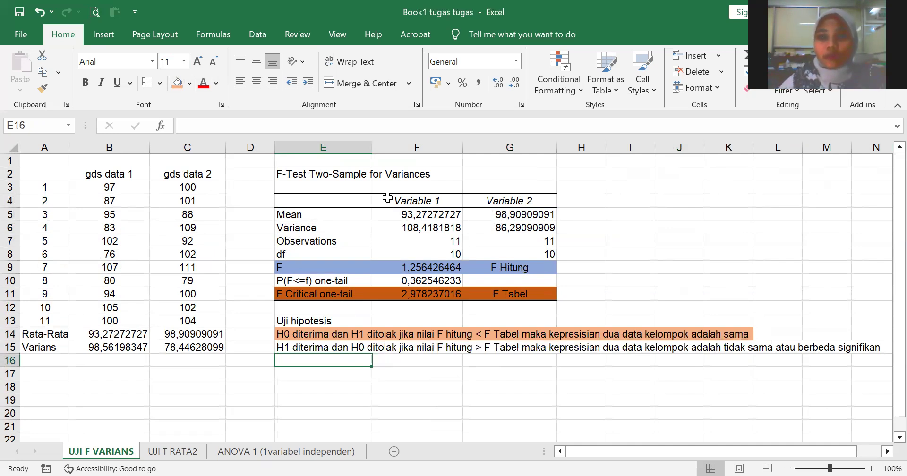
key(alt+Tab)
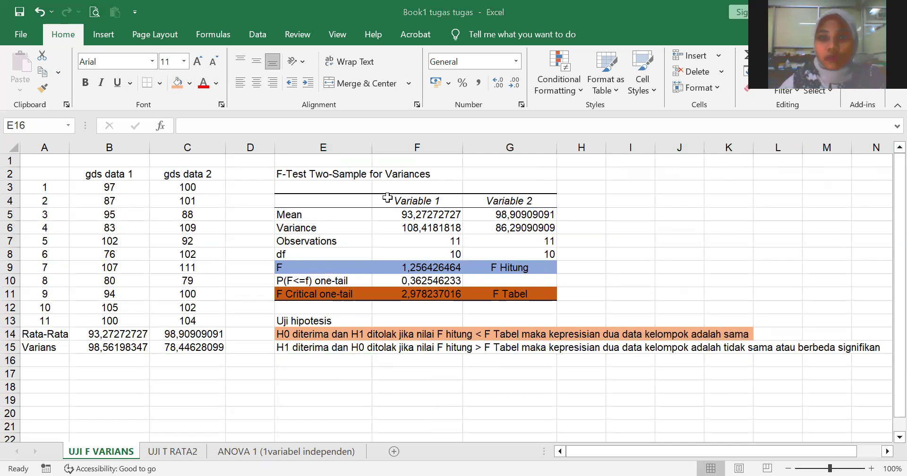